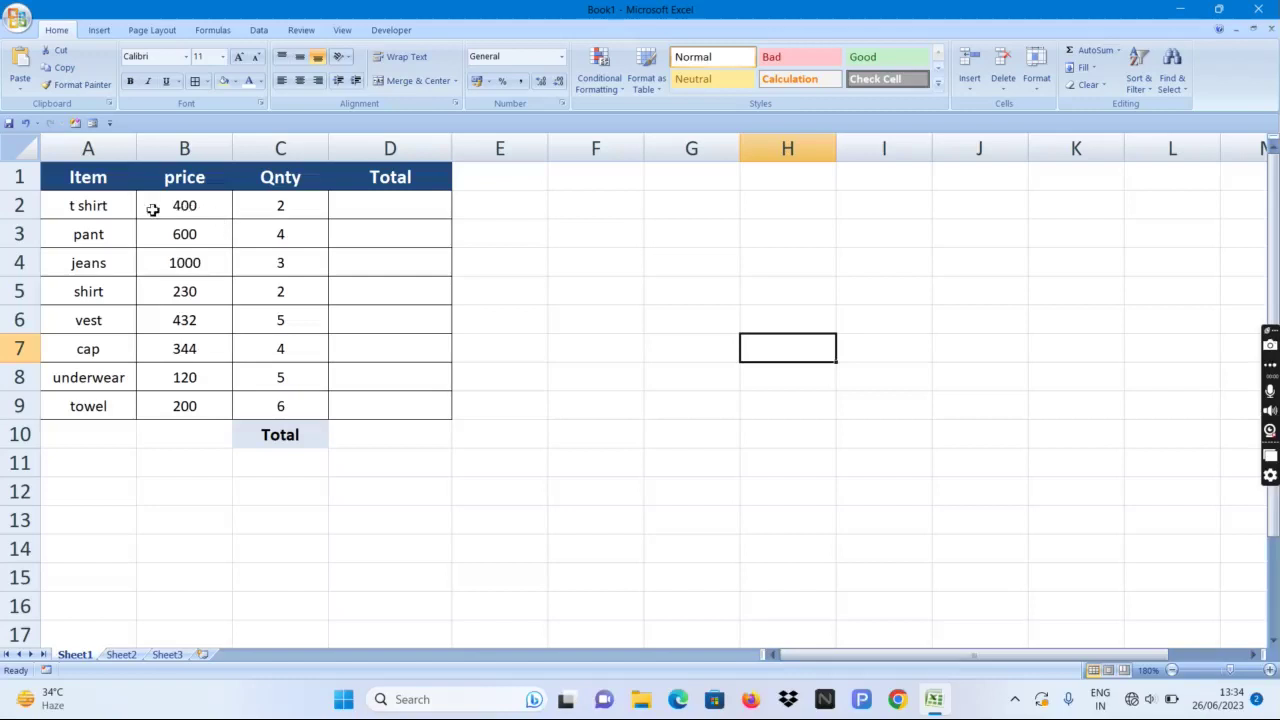
Step: Look over the t shirt row's name, price and quantity in A2–C2, ending on D2
{"action": "left_click", "coordinate": [360, 211]}
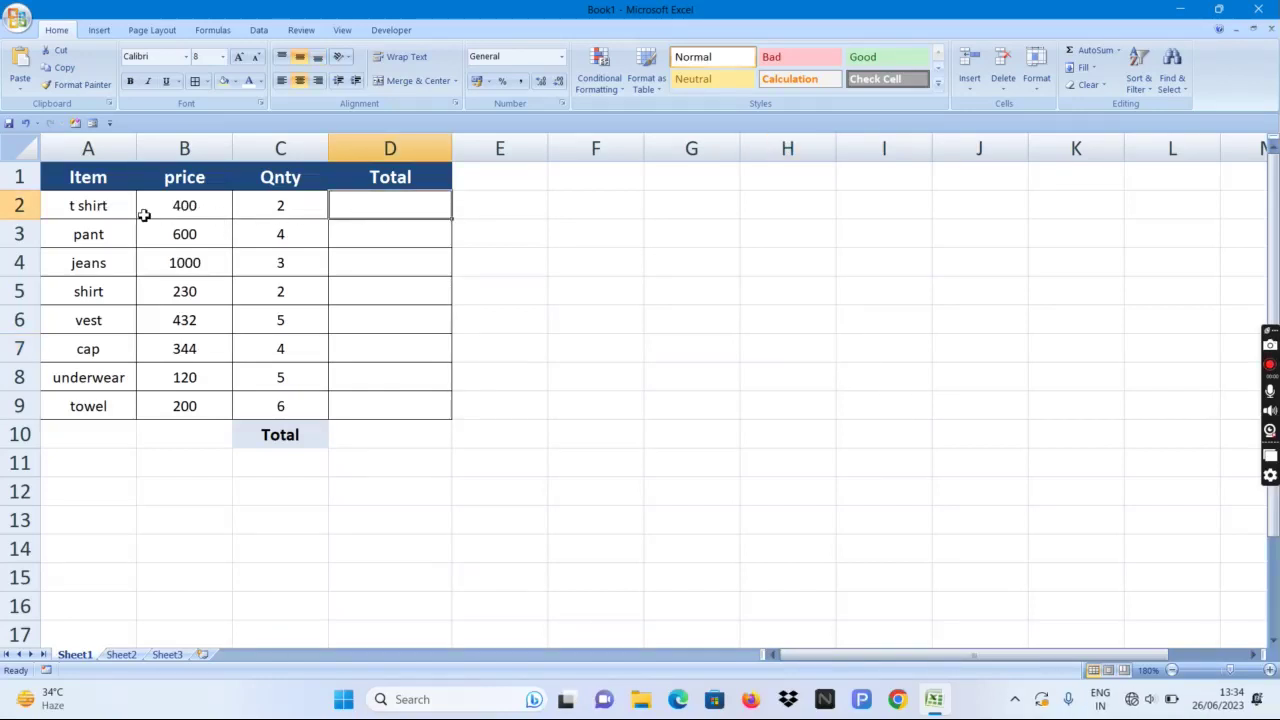
{"action": "left_click_drag", "start_coordinate": [95, 210], "coordinate": [103, 403]}
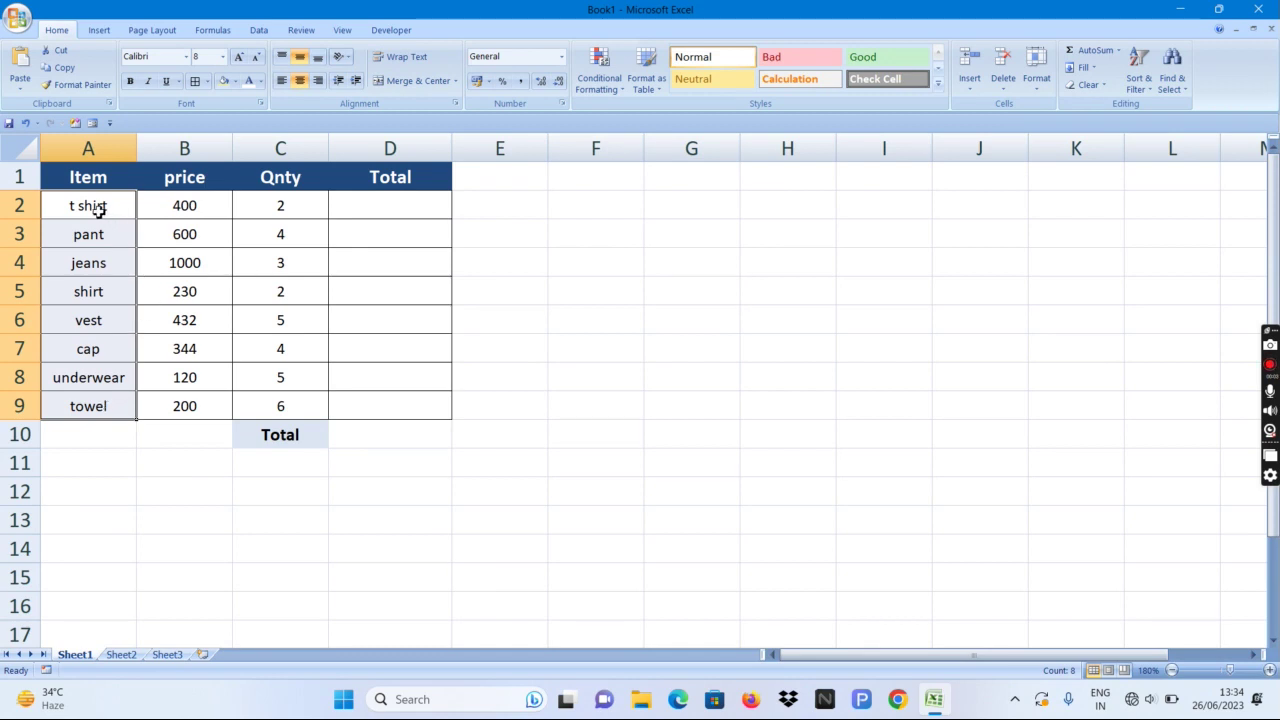
{"action": "left_click", "coordinate": [100, 210]}
{"action": "left_click", "coordinate": [156, 213]}
{"action": "left_click", "coordinate": [266, 211]}
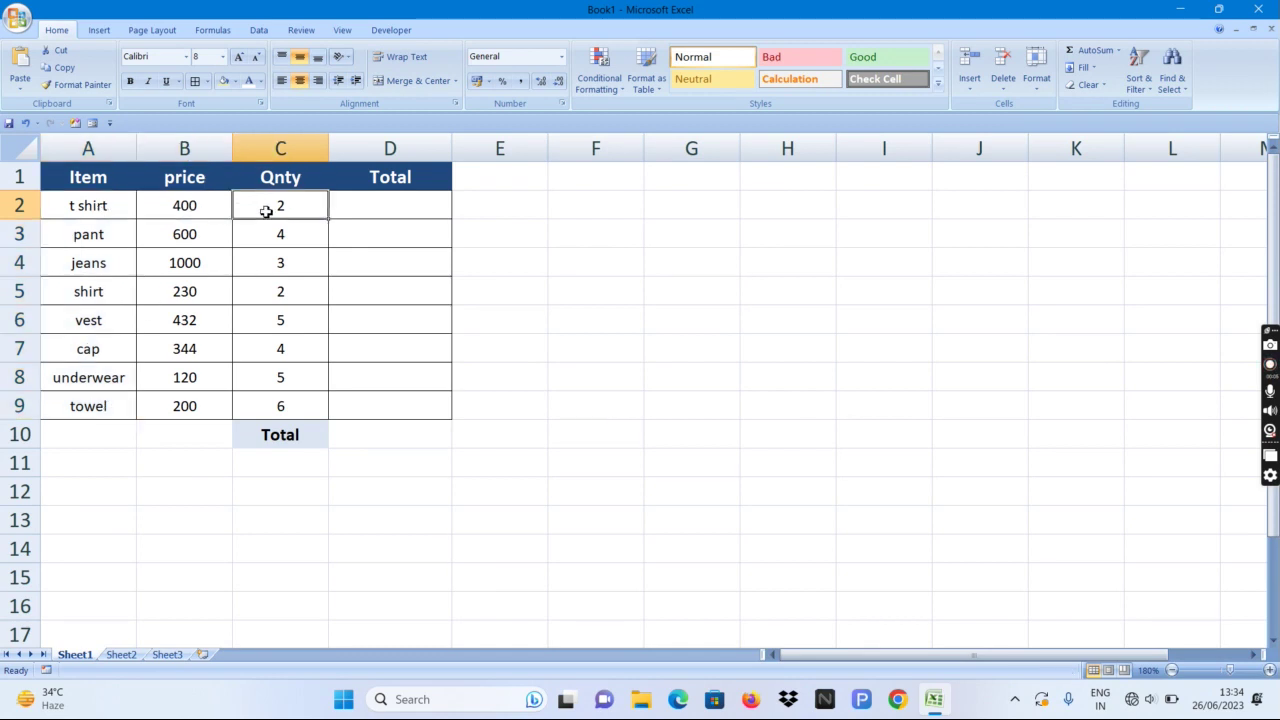
{"action": "left_click_drag", "start_coordinate": [88, 205], "coordinate": [90, 403]}
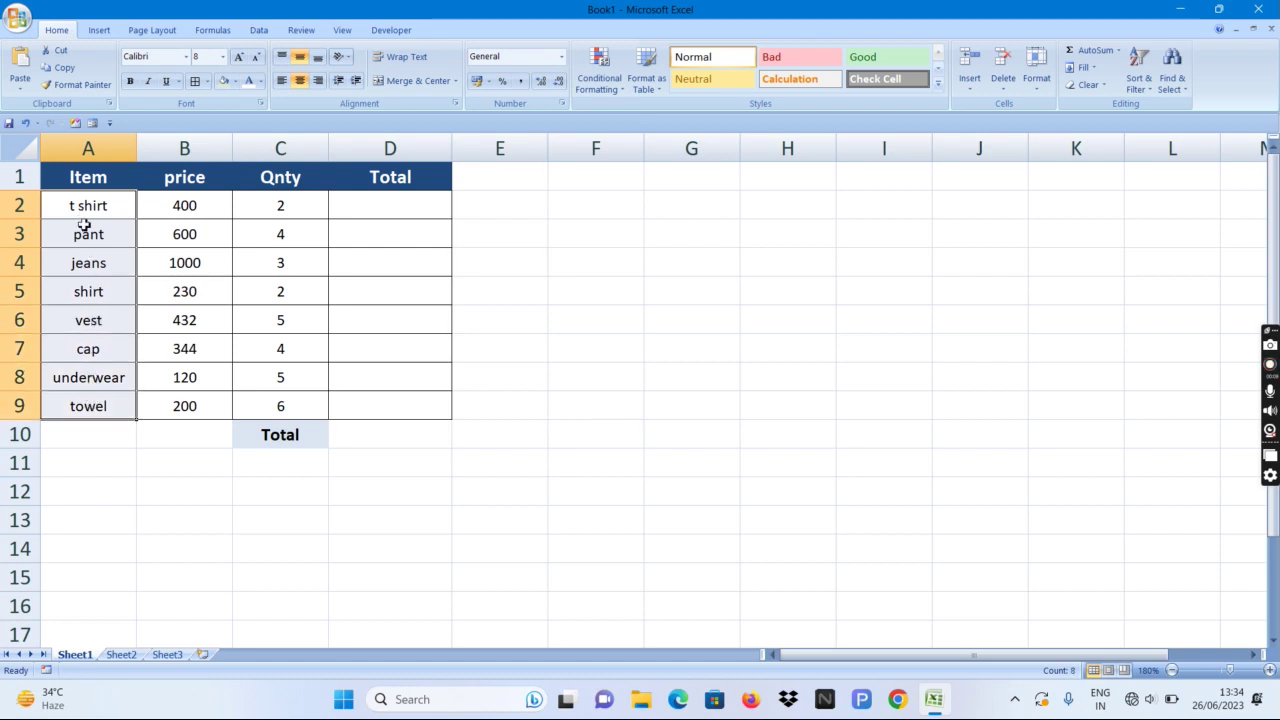
{"action": "left_click", "coordinate": [190, 205]}
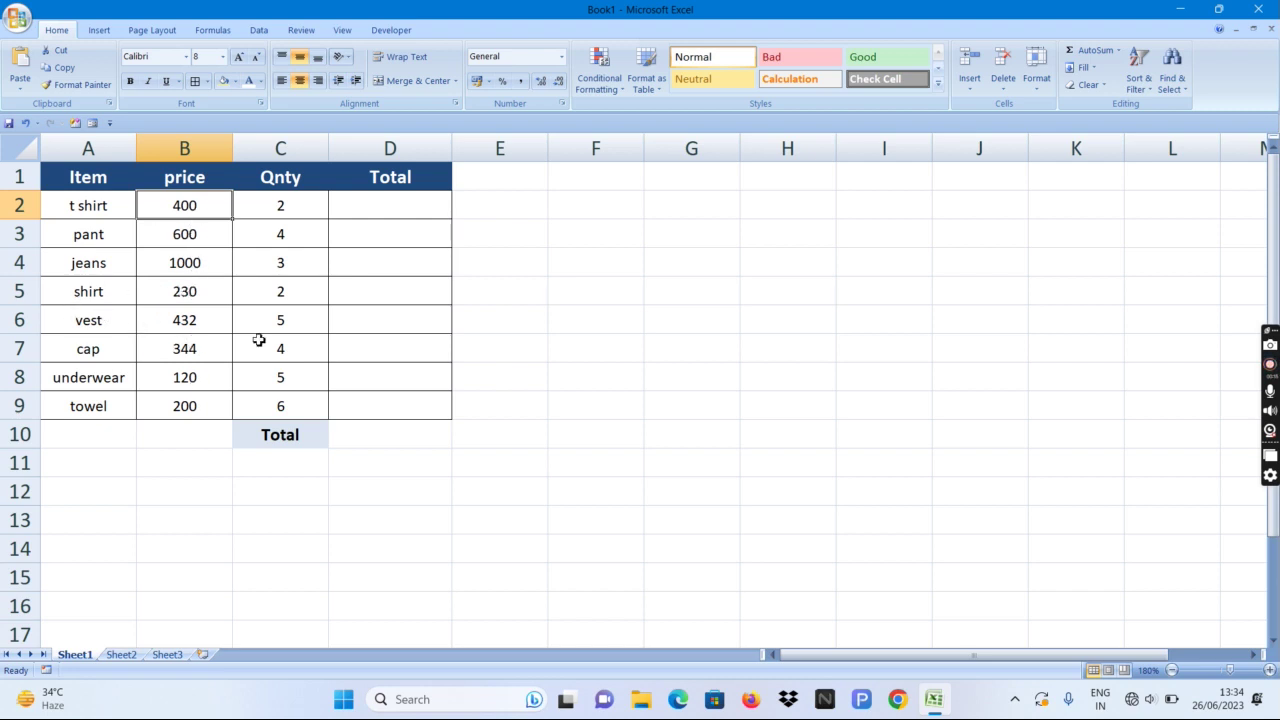
{"action": "left_click", "coordinate": [280, 201]}
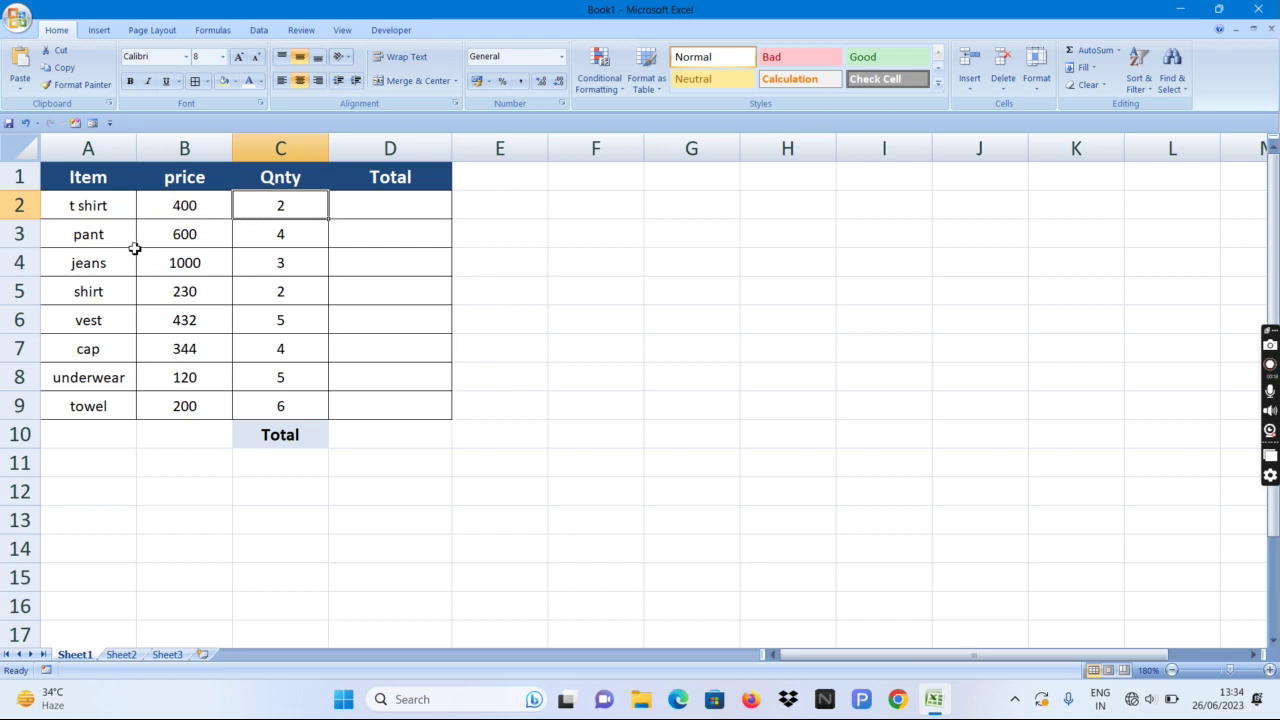
{"action": "left_click", "coordinate": [370, 209]}
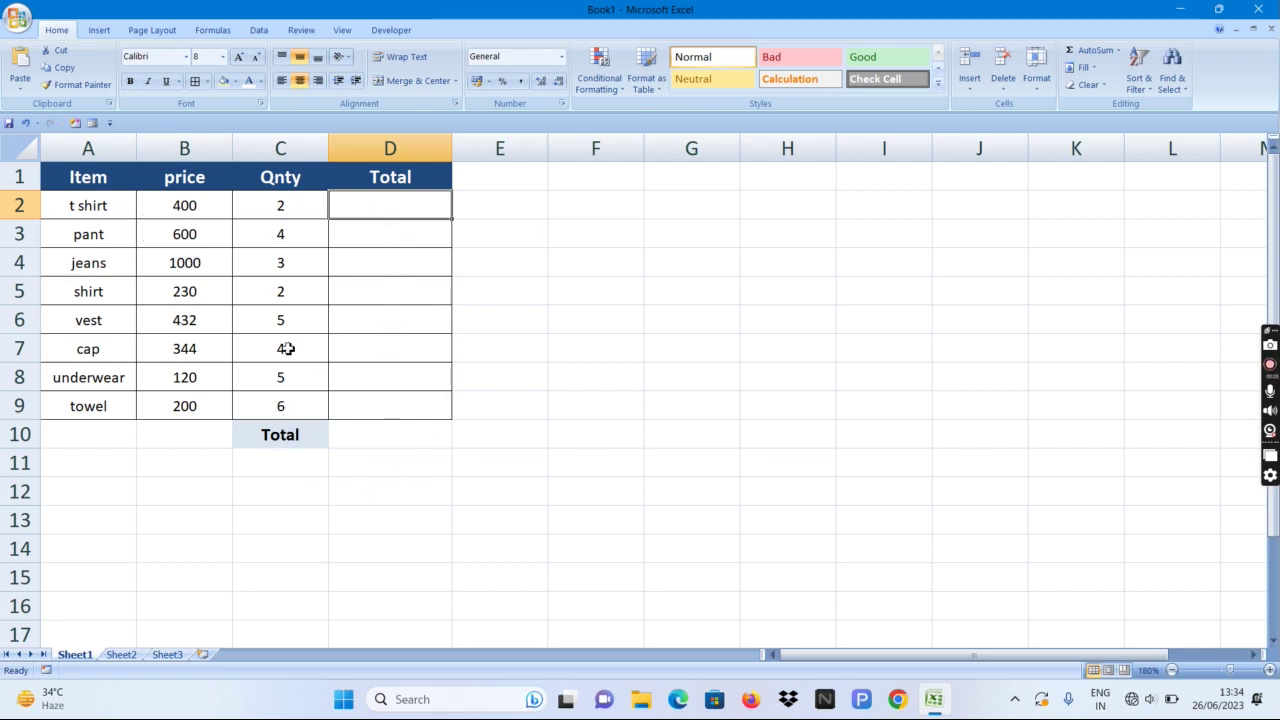
Step: Check the Total label, the D2:D9 column and grand-total cell D10, then return to D2
{"action": "left_click", "coordinate": [287, 440]}
{"action": "left_click", "coordinate": [370, 432]}
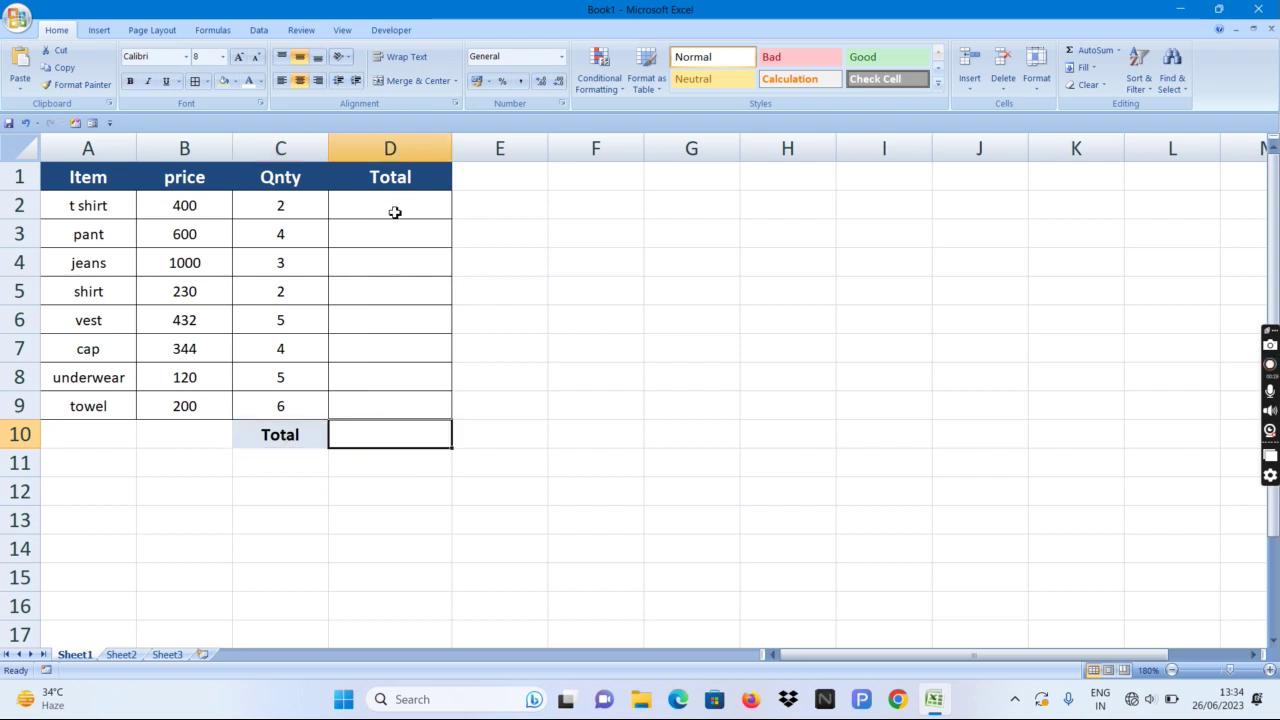
{"action": "left_click_drag", "start_coordinate": [395, 212], "coordinate": [400, 398]}
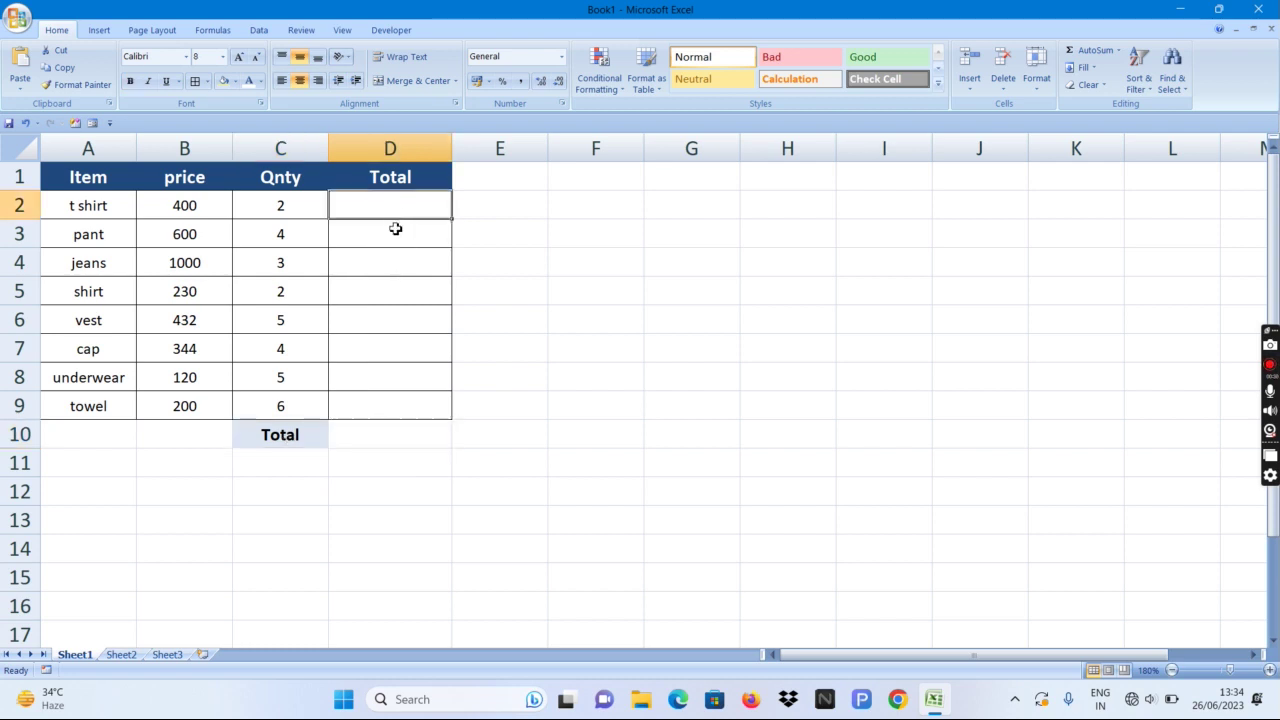
{"action": "left_click", "coordinate": [365, 435]}
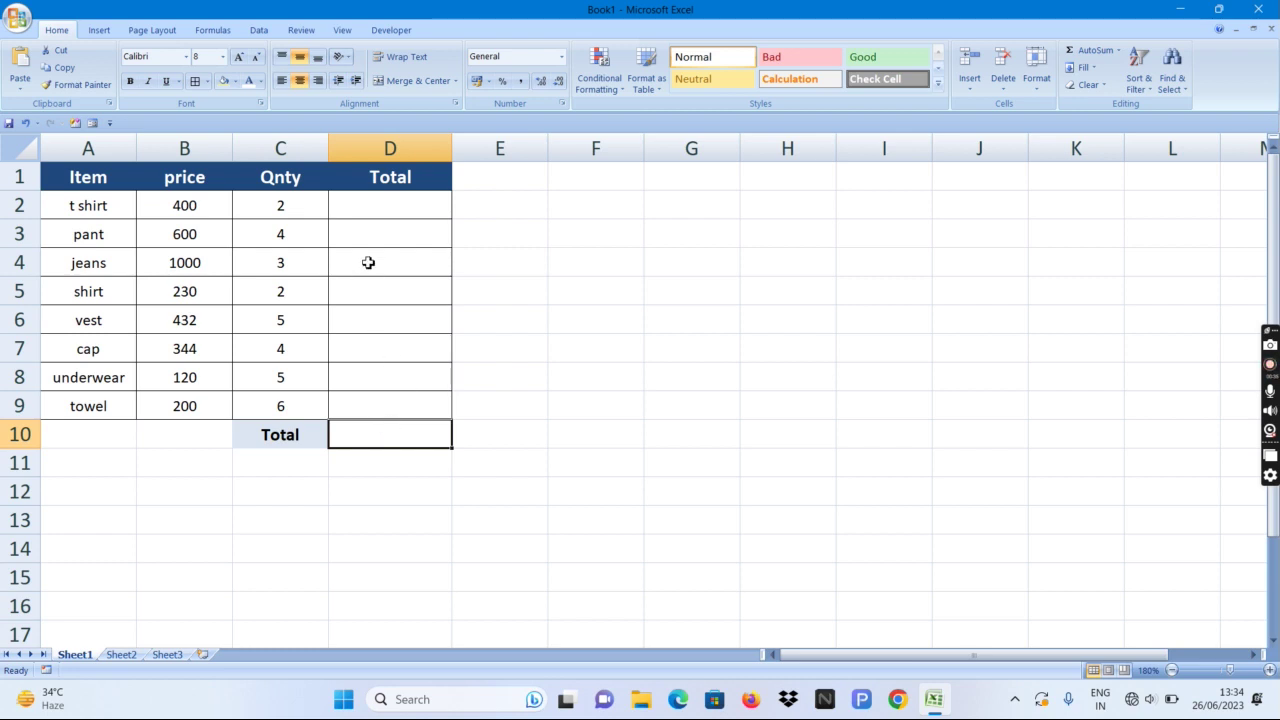
{"action": "left_click", "coordinate": [352, 213]}
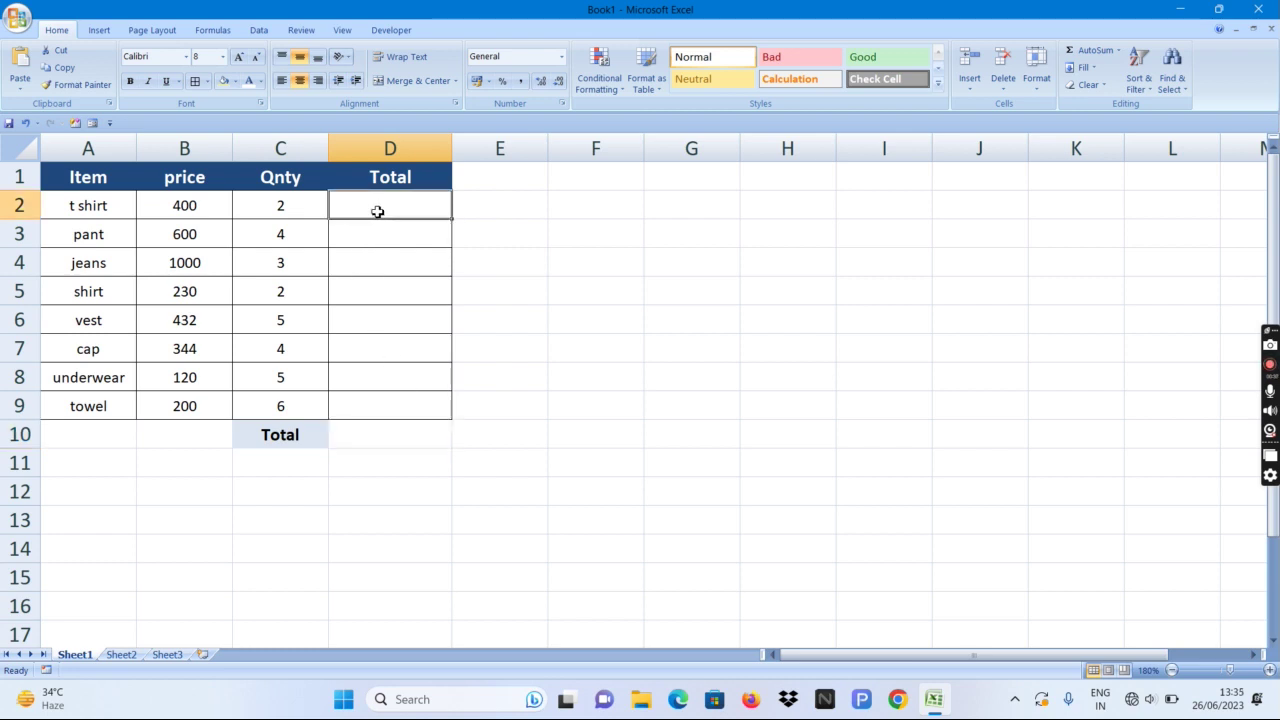
{"action": "left_click", "coordinate": [114, 211]}
{"action": "left_click", "coordinate": [180, 211]}
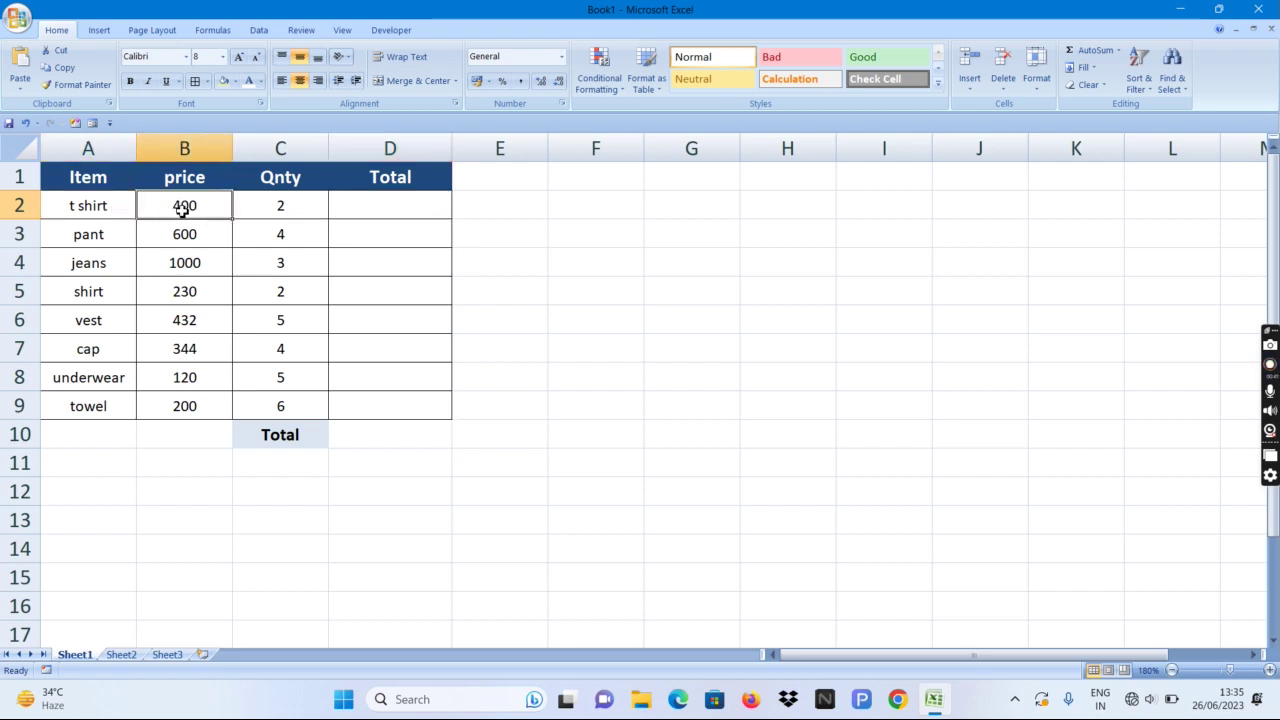
{"action": "left_click", "coordinate": [267, 208]}
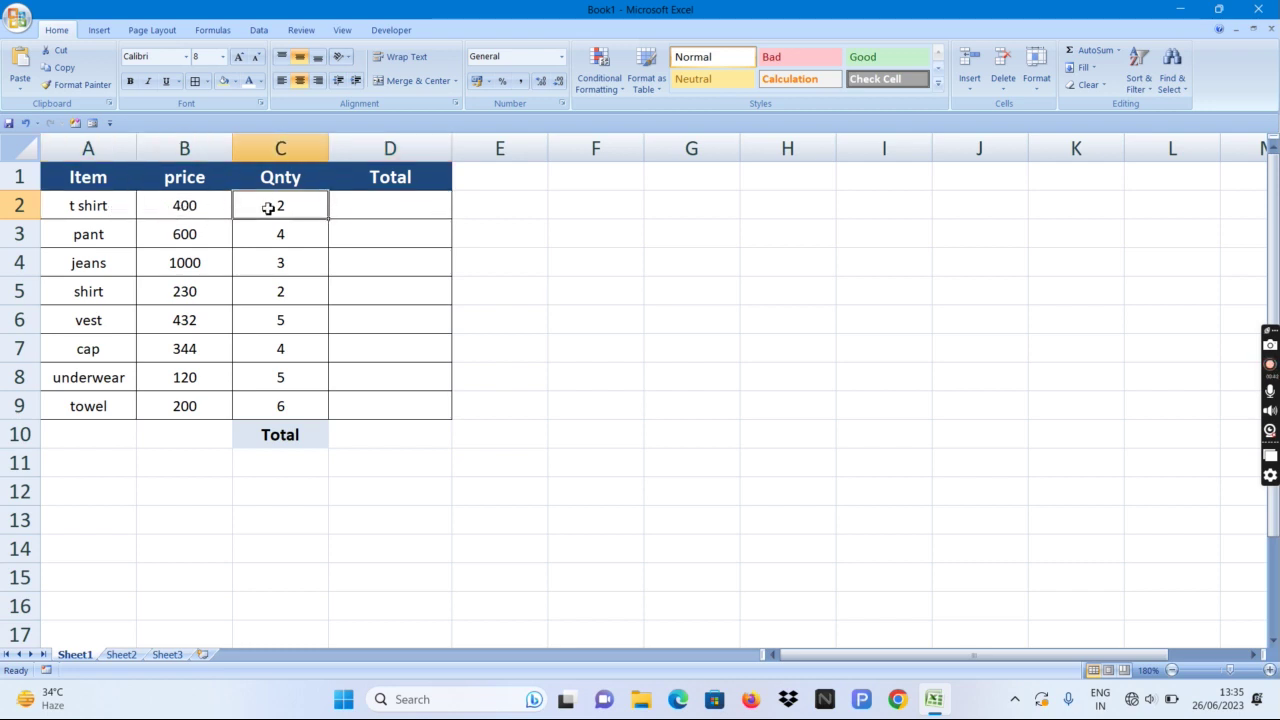
{"action": "left_click", "coordinate": [387, 214]}
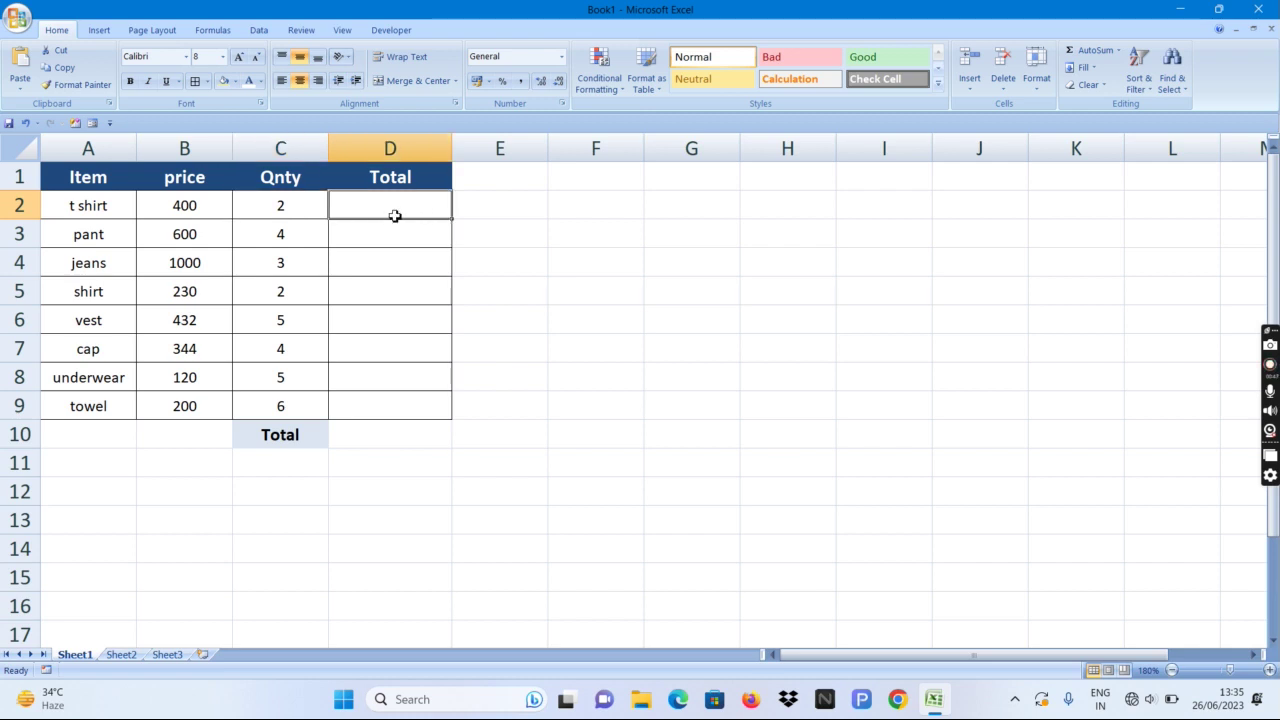
Step: Enter =SUM(B2*C2) in D2 so the t shirt total shows 800
{"action": "type", "text": "="}
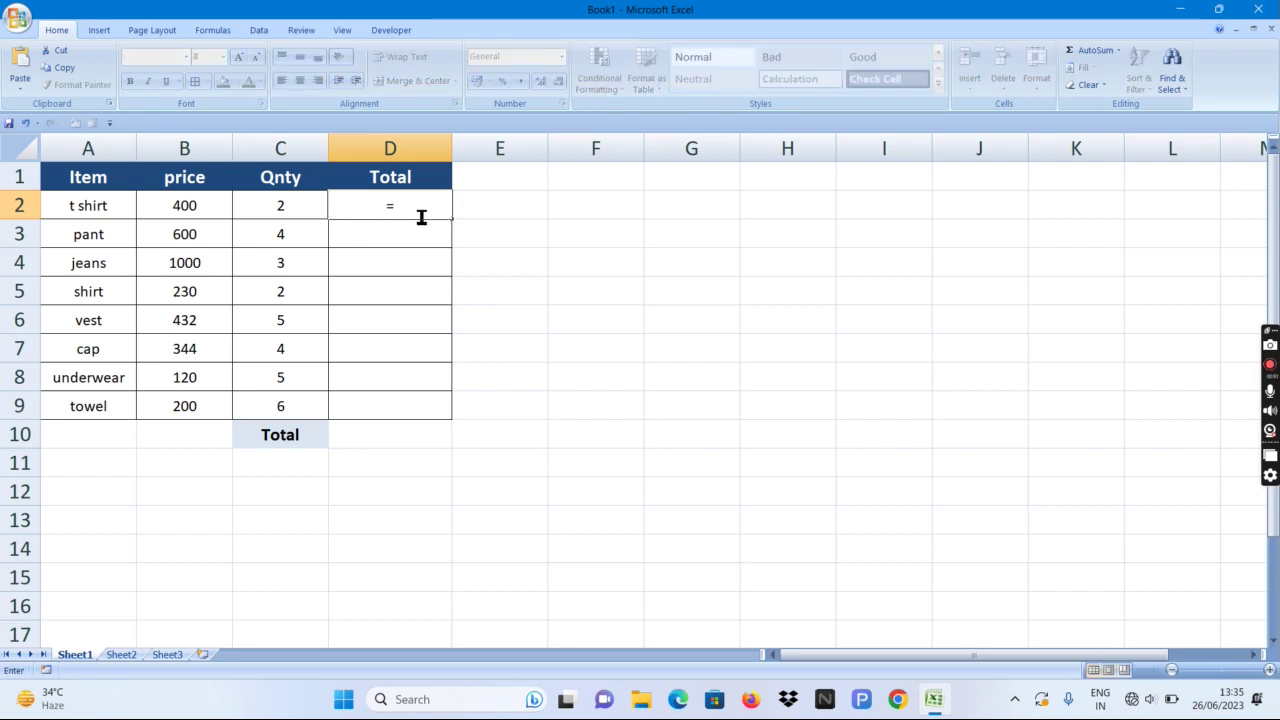
{"action": "type", "text": "sum"}
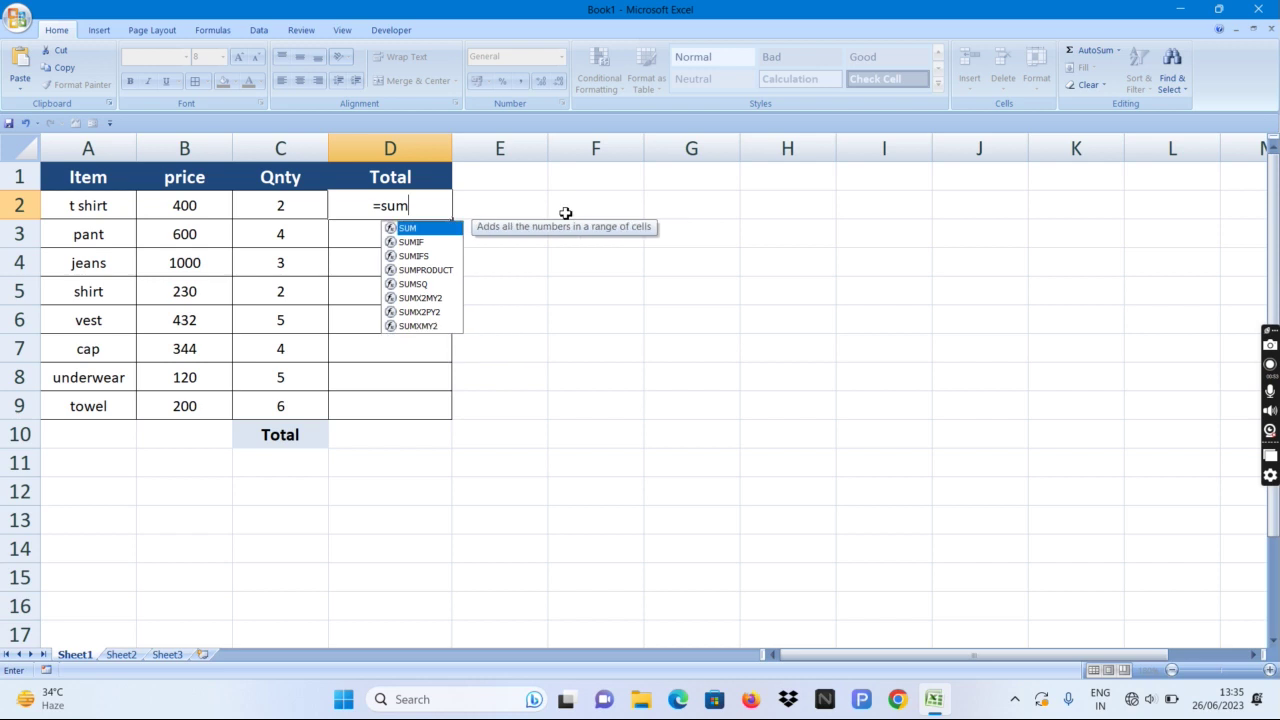
{"action": "double_click", "coordinate": [433, 231]}
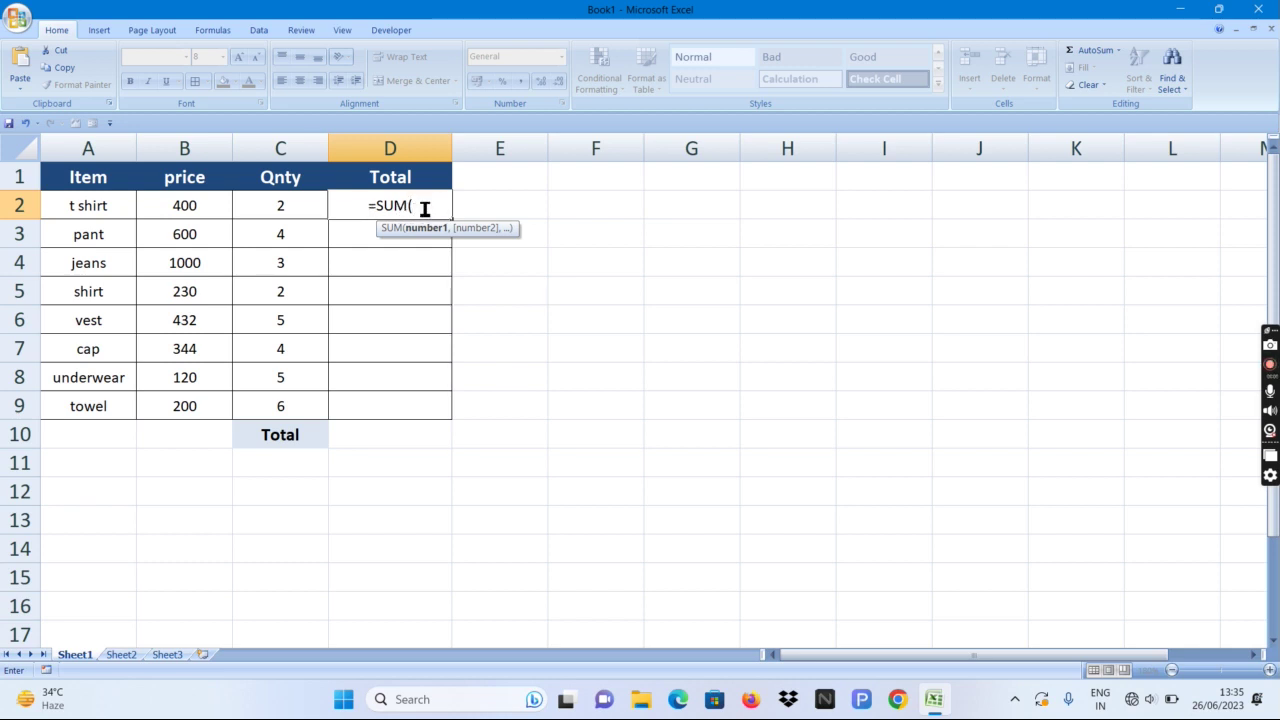
{"action": "left_click", "coordinate": [196, 207]}
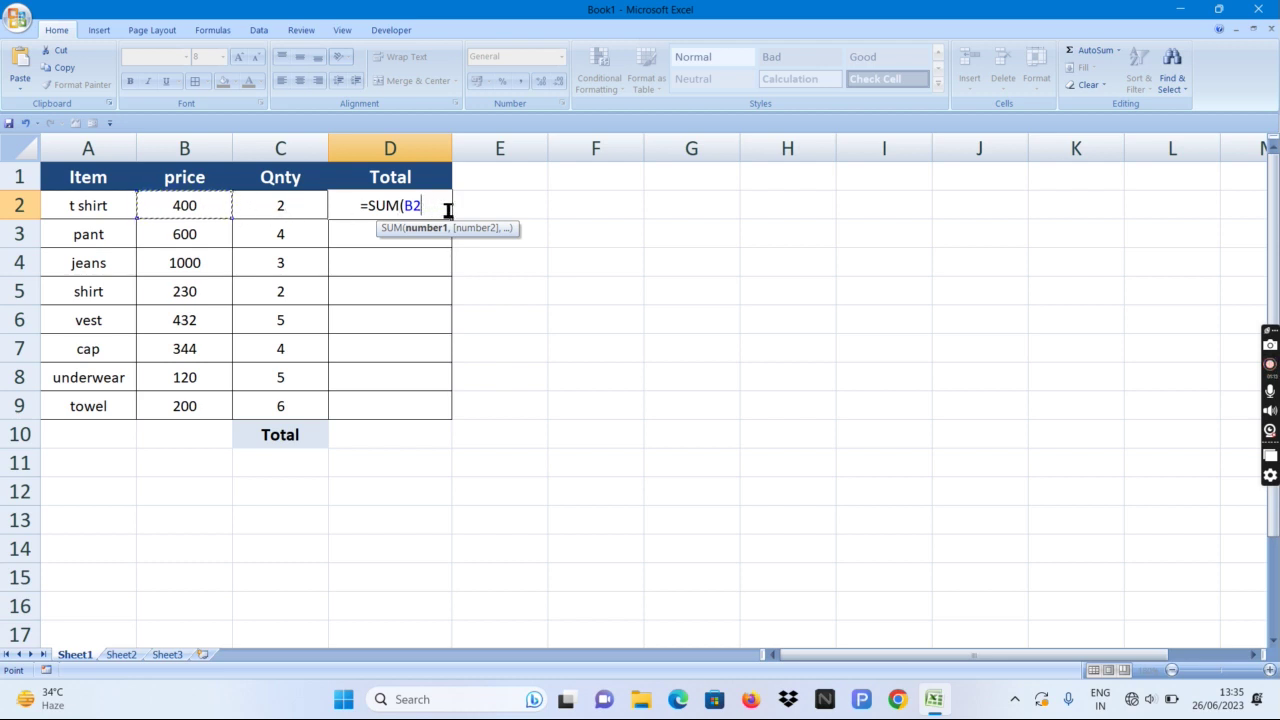
{"action": "type", "text": "*"}
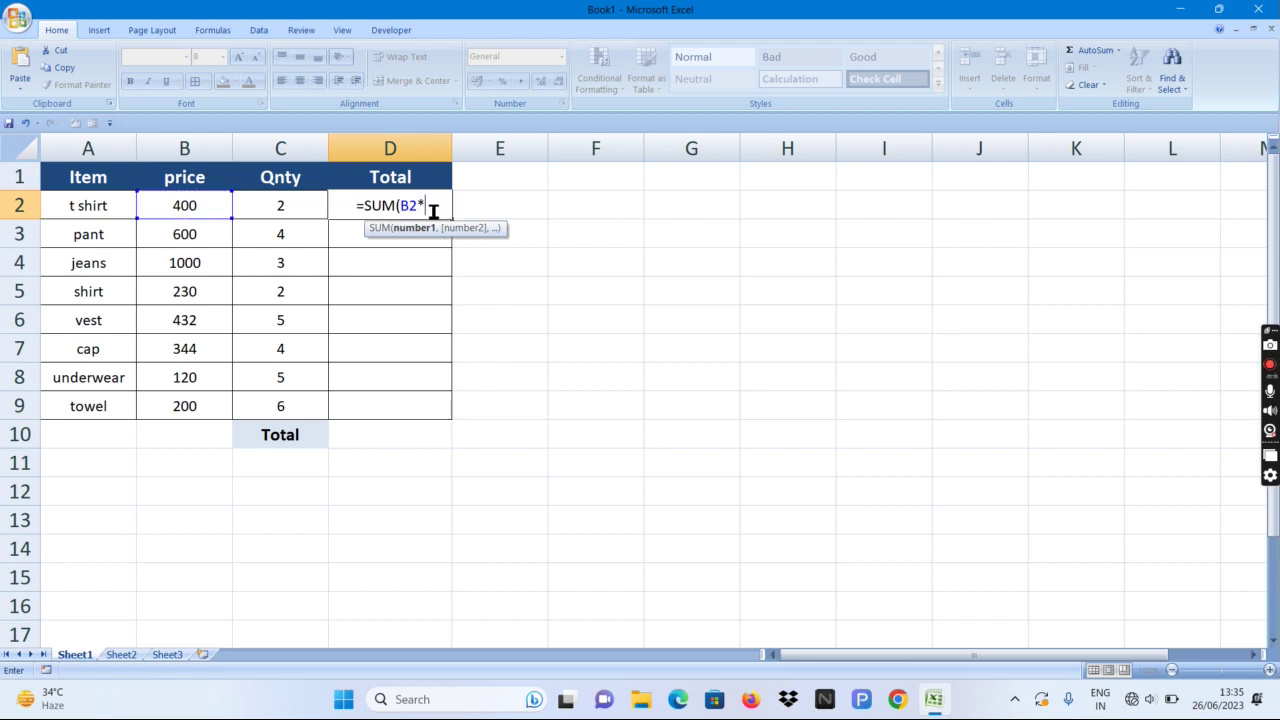
{"action": "left_click", "coordinate": [272, 210]}
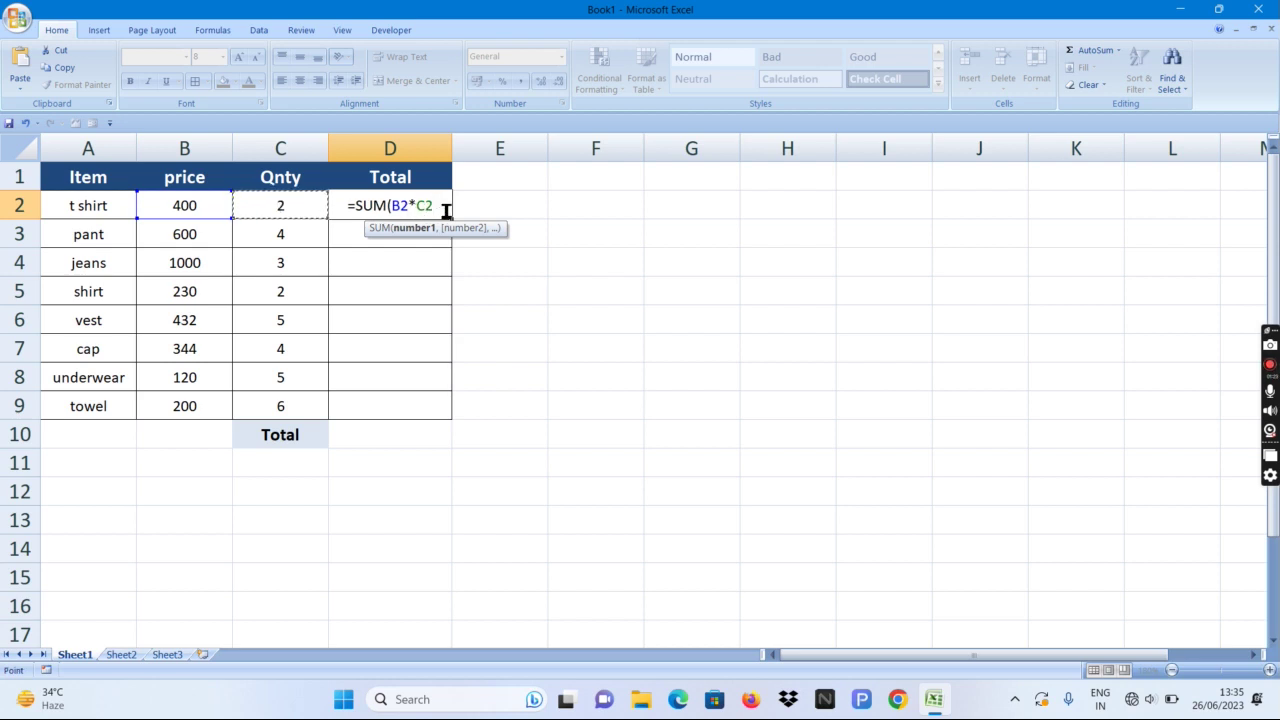
{"action": "type", "text": ")"}
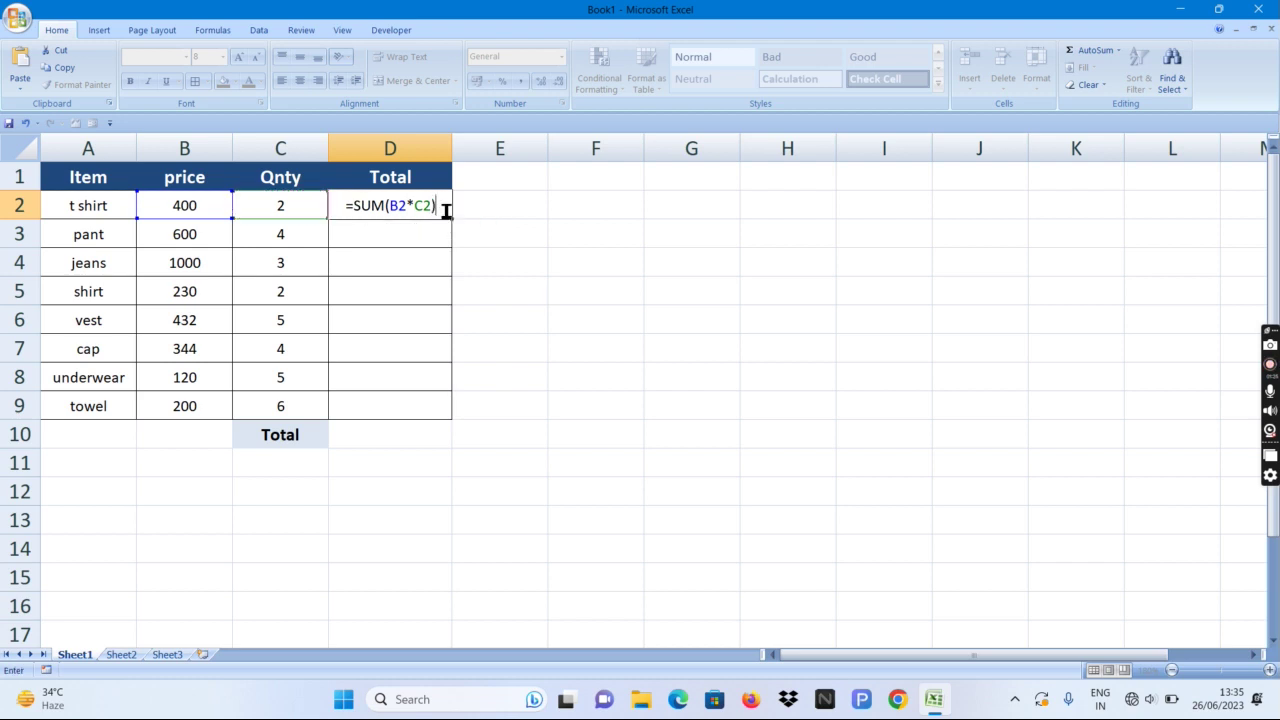
{"action": "key", "text": "Return"}
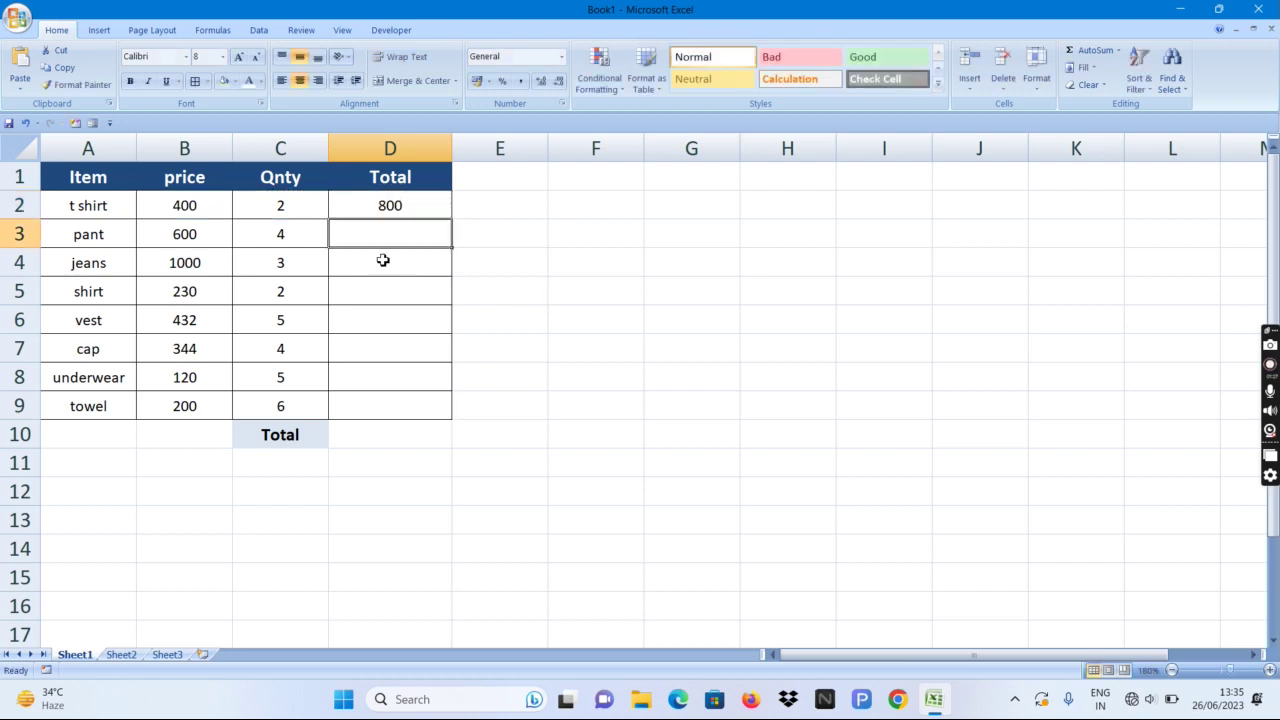
{"action": "left_click", "coordinate": [366, 203]}
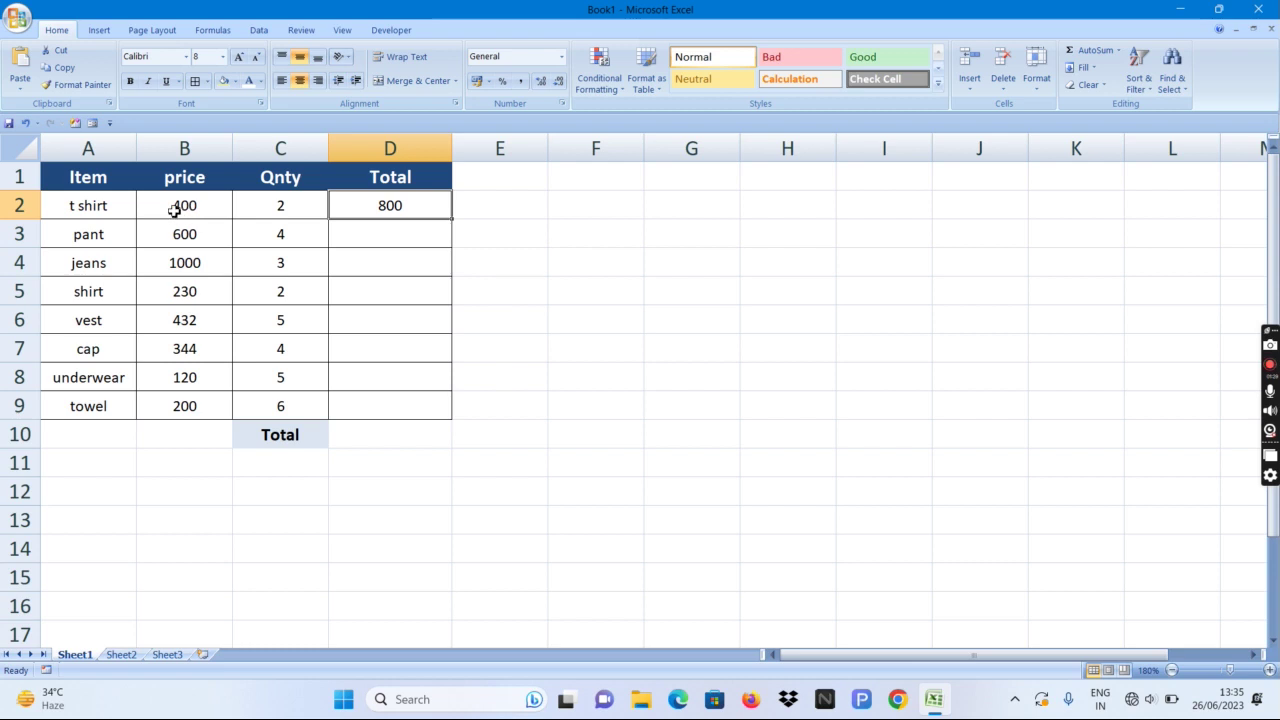
{"action": "left_click", "coordinate": [93, 206]}
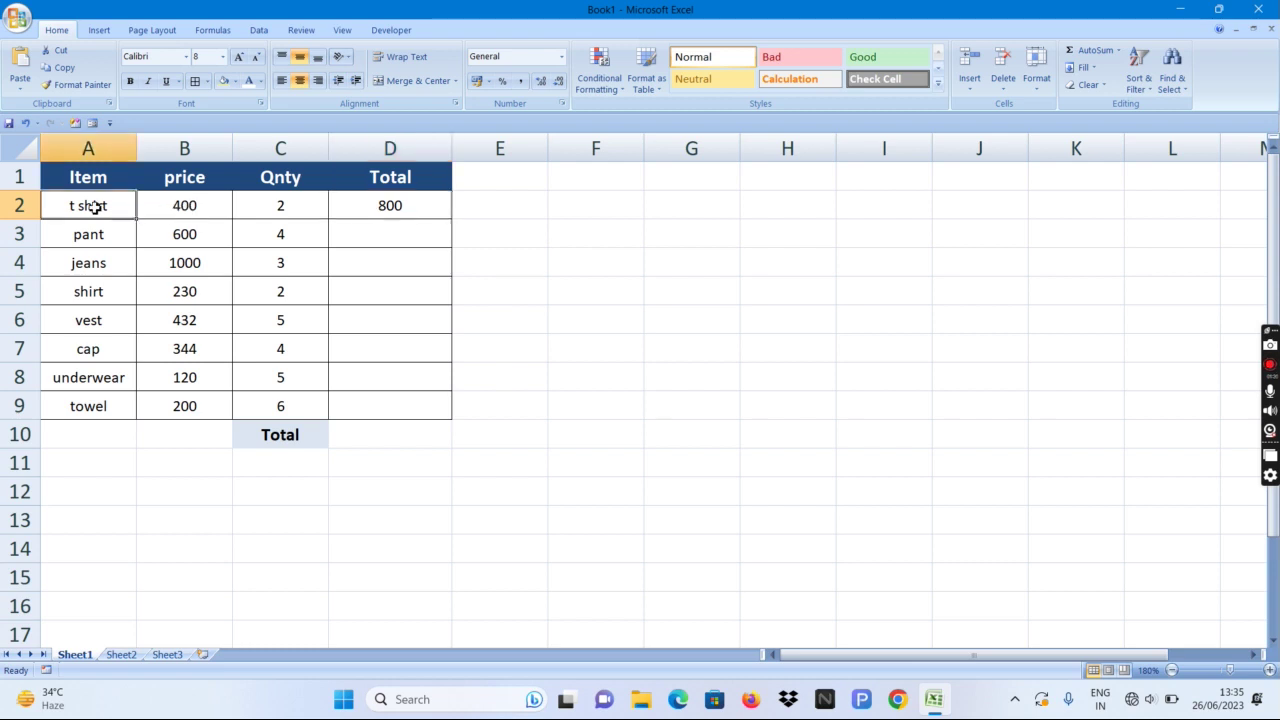
{"action": "left_click", "coordinate": [200, 213]}
{"action": "left_click", "coordinate": [276, 208]}
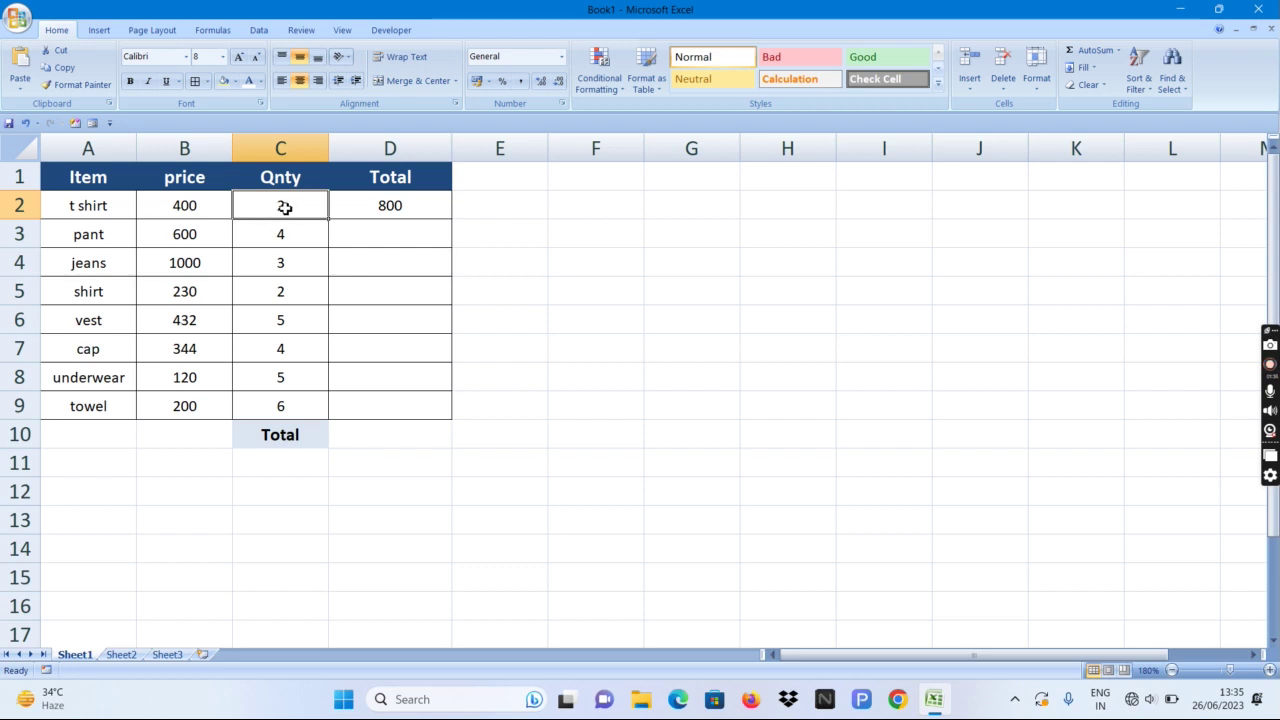
{"action": "left_click", "coordinate": [382, 210]}
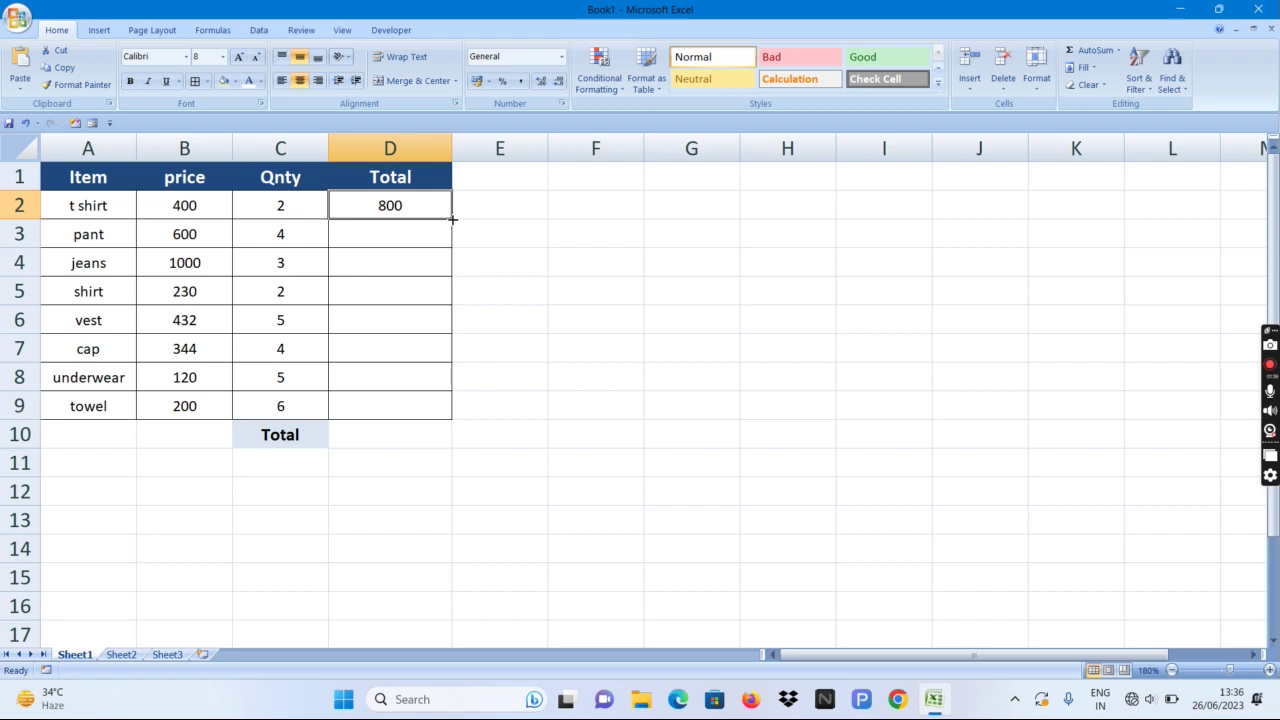
Step: Fill D2's formula down to D9 and check the shirt total of 460 and t shirt row
{"action": "left_click_drag", "start_coordinate": [452, 218], "coordinate": [445, 406]}
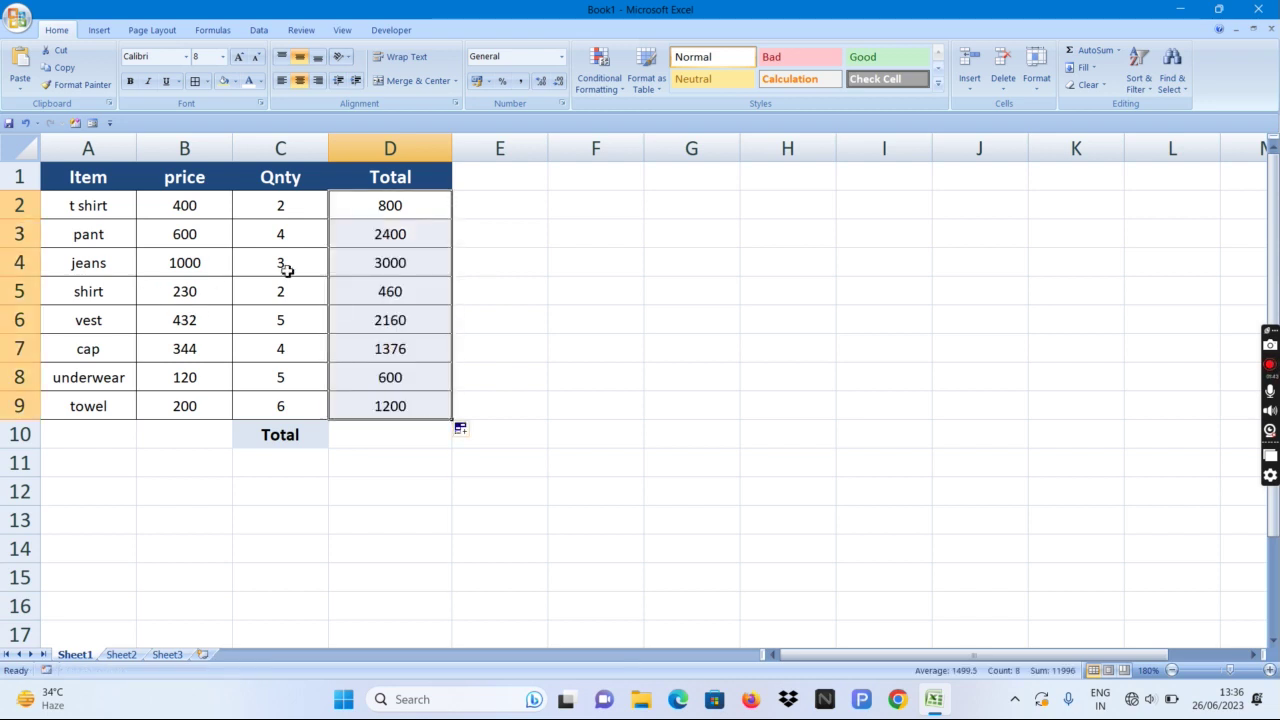
{"action": "left_click", "coordinate": [412, 288]}
{"action": "left_click", "coordinate": [183, 260]}
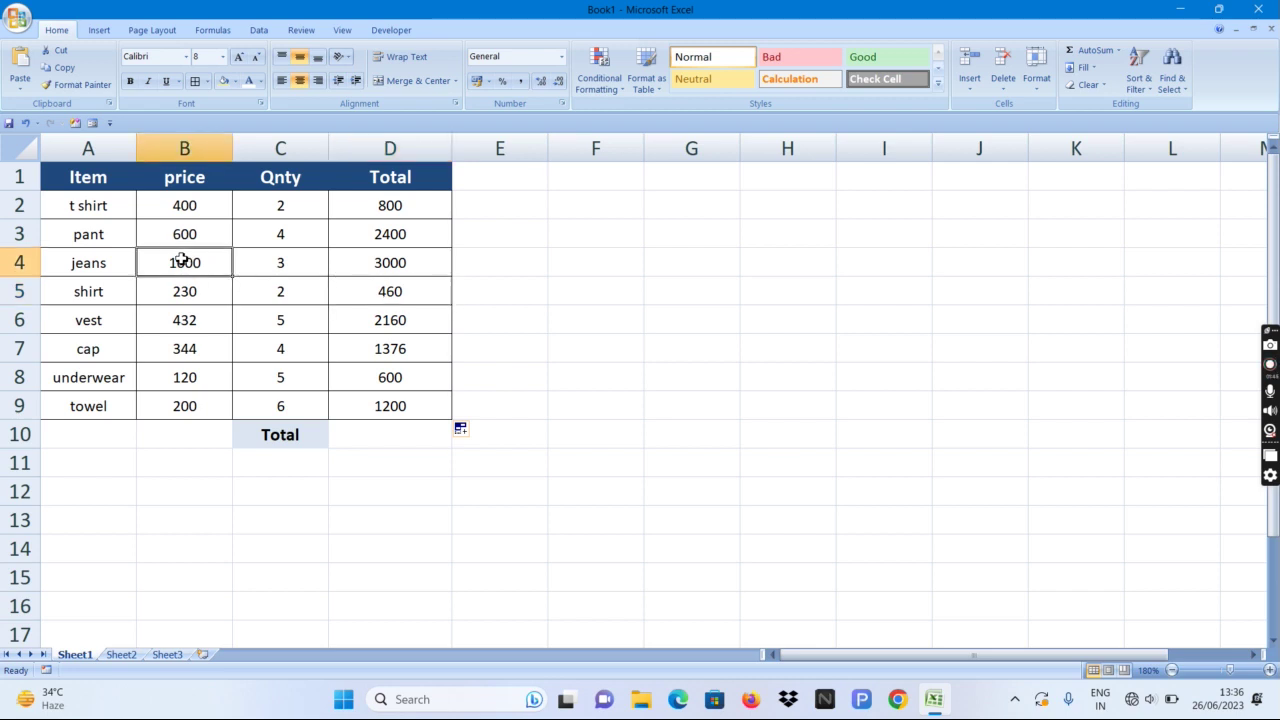
{"action": "left_click", "coordinate": [186, 208]}
{"action": "left_click", "coordinate": [283, 208]}
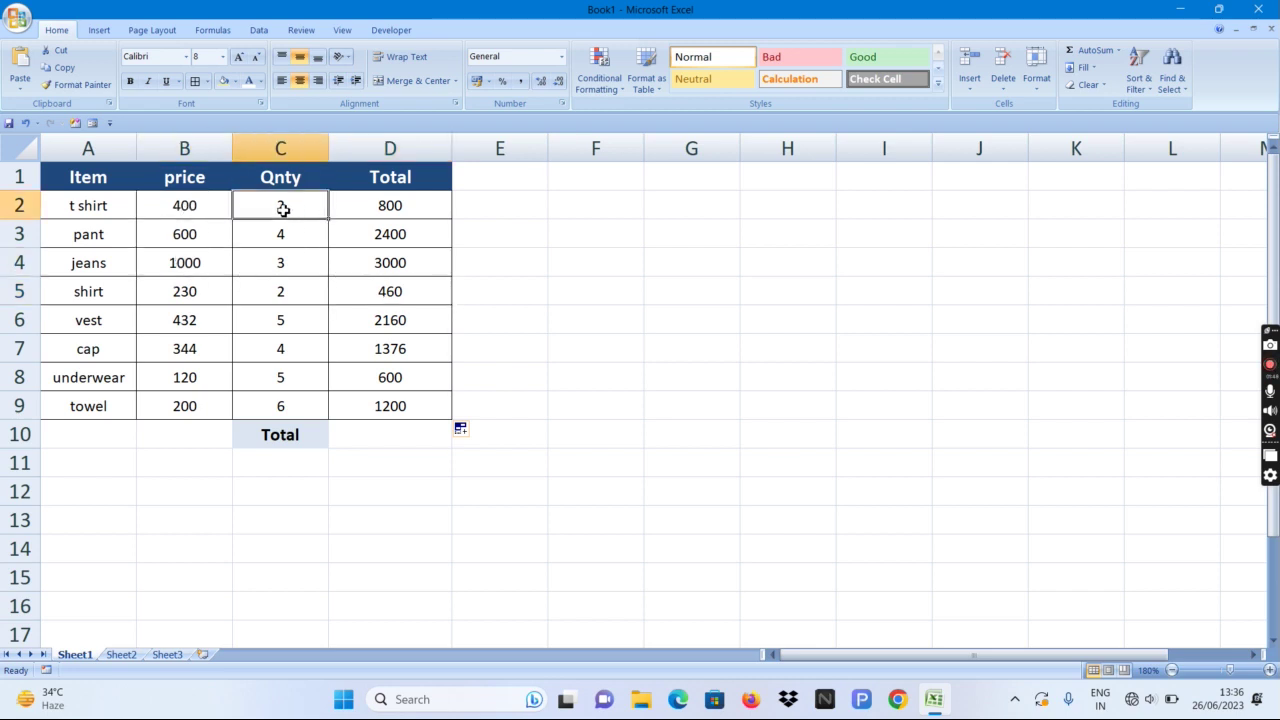
{"action": "left_click", "coordinate": [408, 211]}
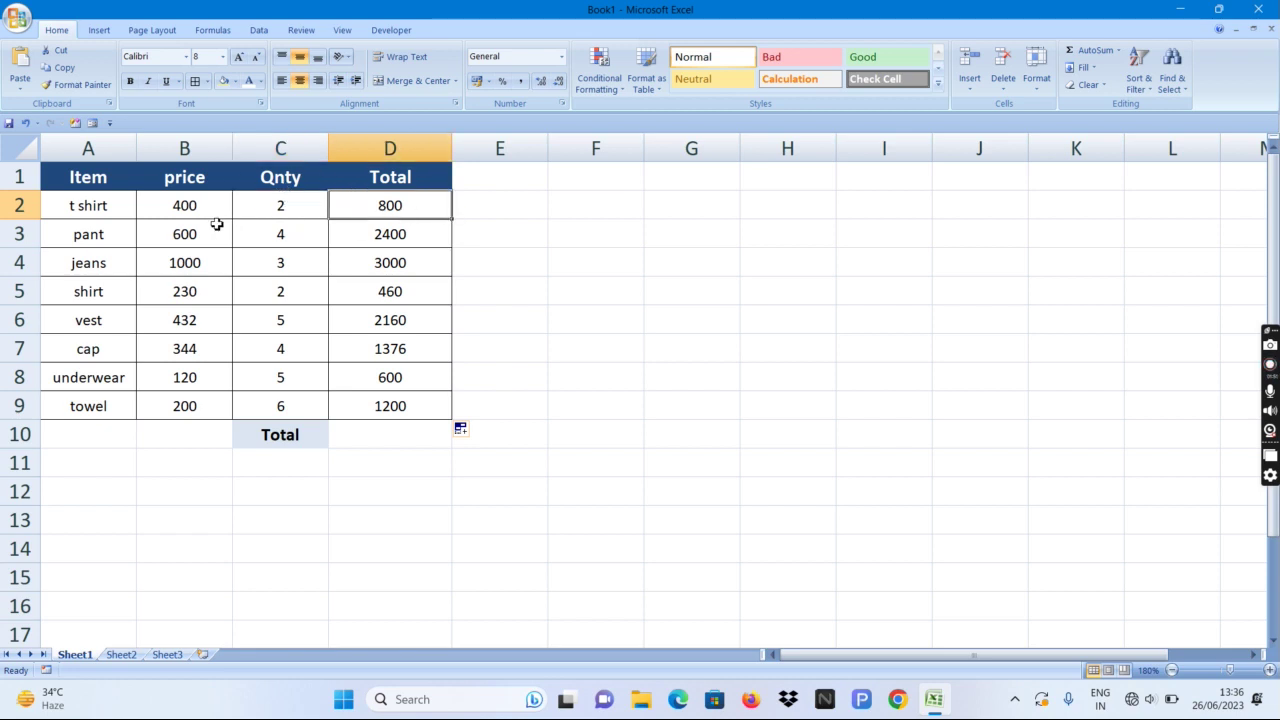
Step: Verify the pant total of 2400 from B3 and C3, then move to grand-total cell D10
{"action": "left_click", "coordinate": [183, 235]}
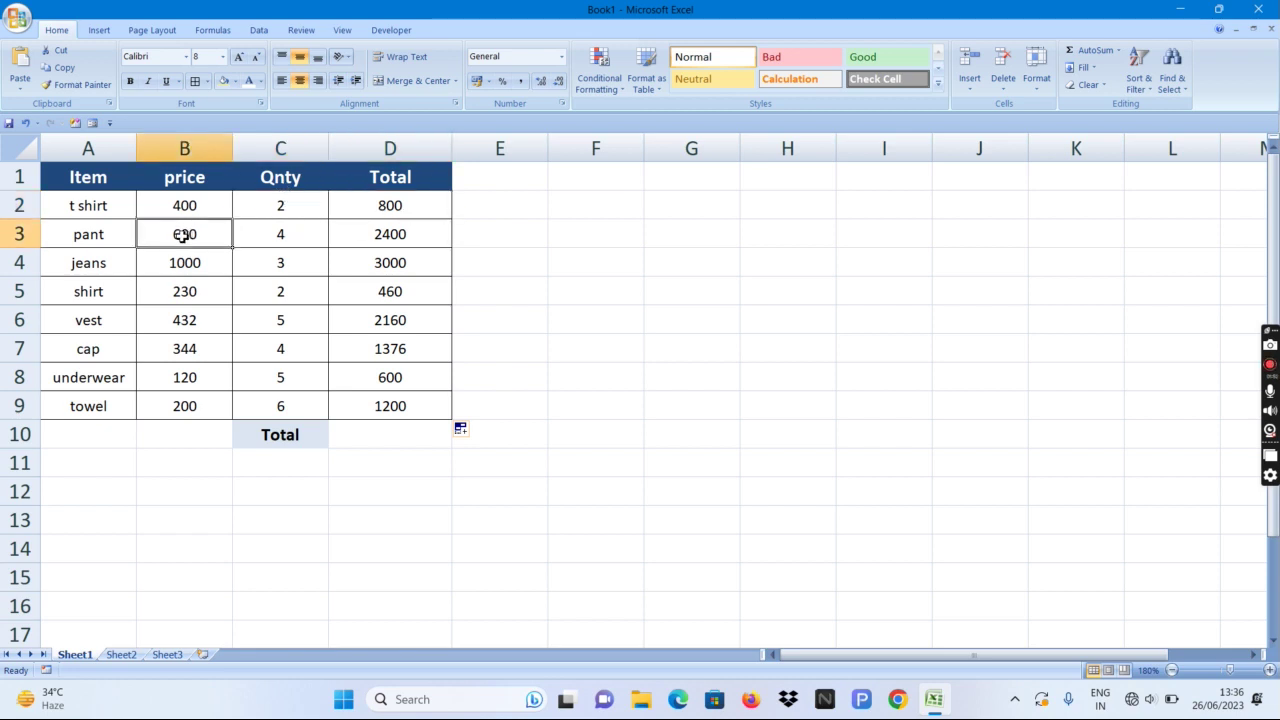
{"action": "left_click", "coordinate": [300, 235]}
{"action": "left_click", "coordinate": [376, 243]}
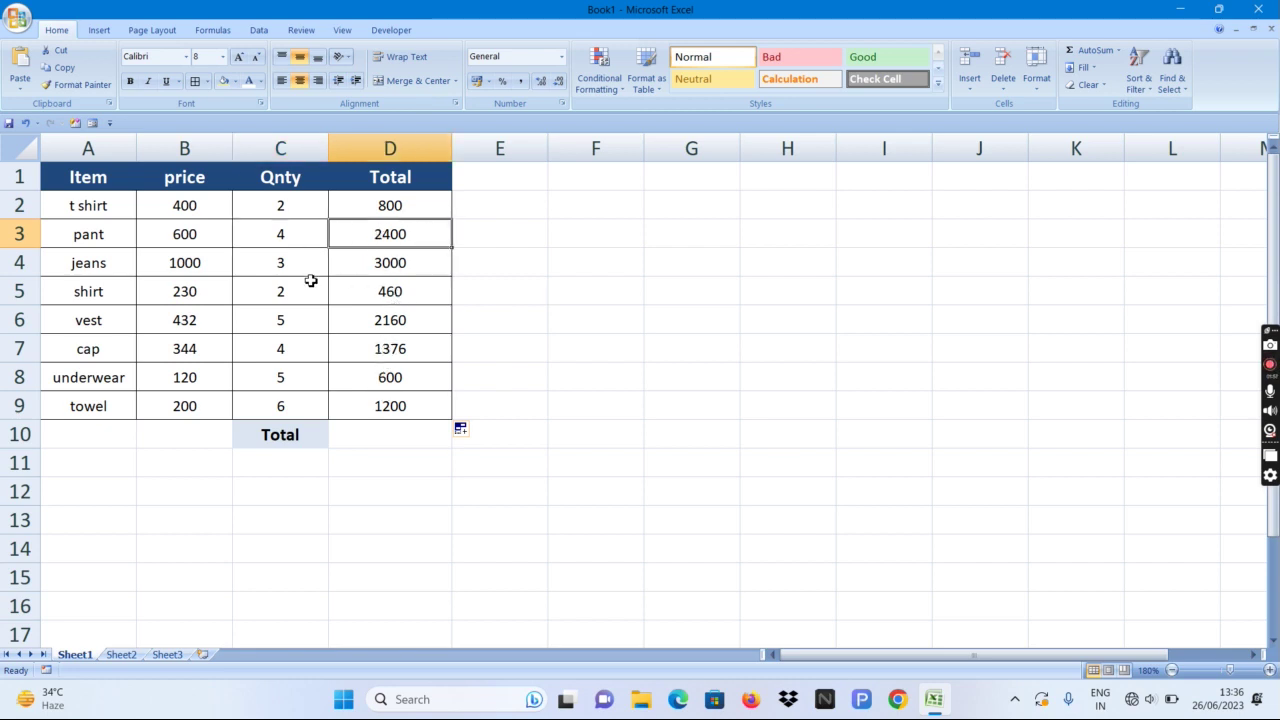
{"action": "left_click", "coordinate": [373, 441]}
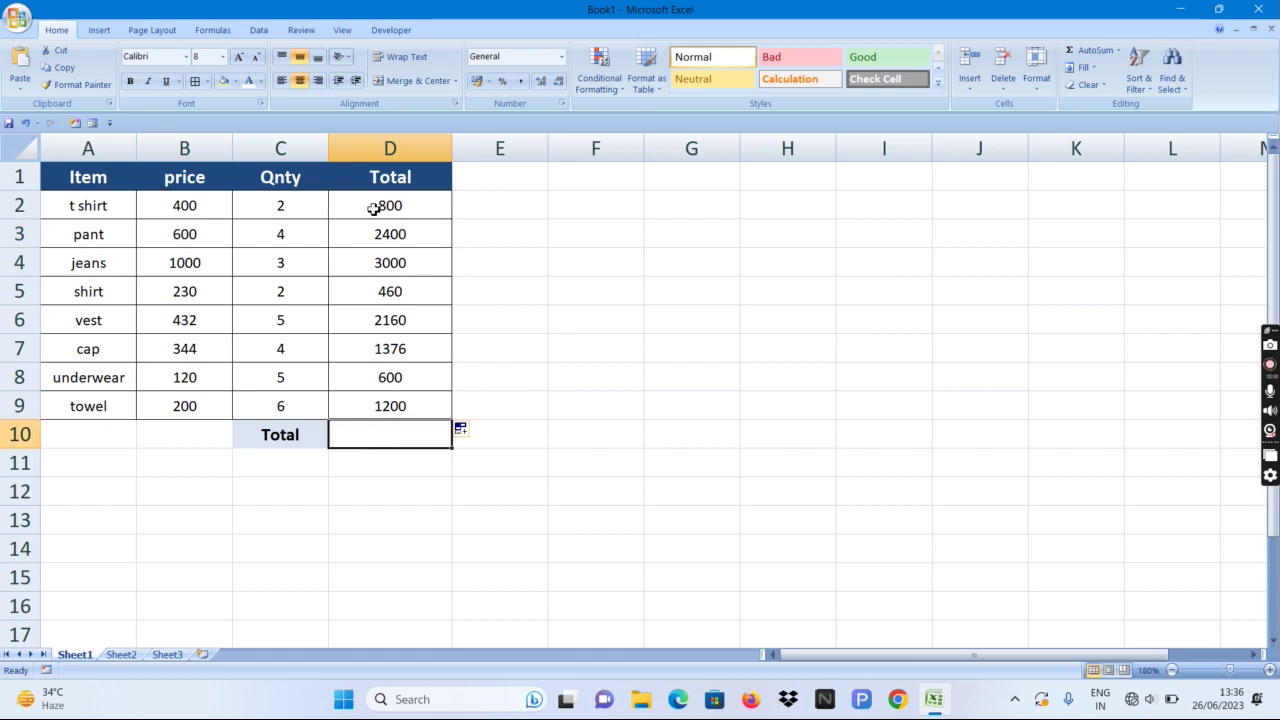
{"action": "left_click_drag", "start_coordinate": [374, 207], "coordinate": [396, 397]}
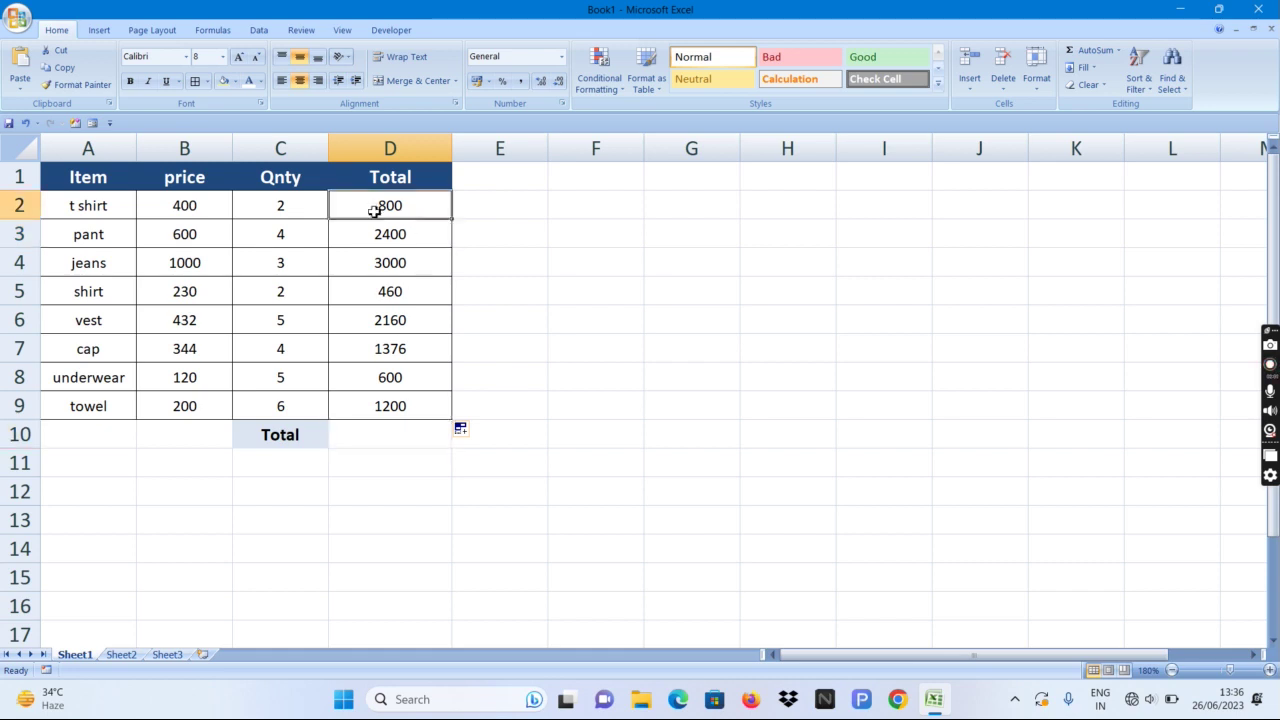
{"action": "left_click", "coordinate": [384, 441]}
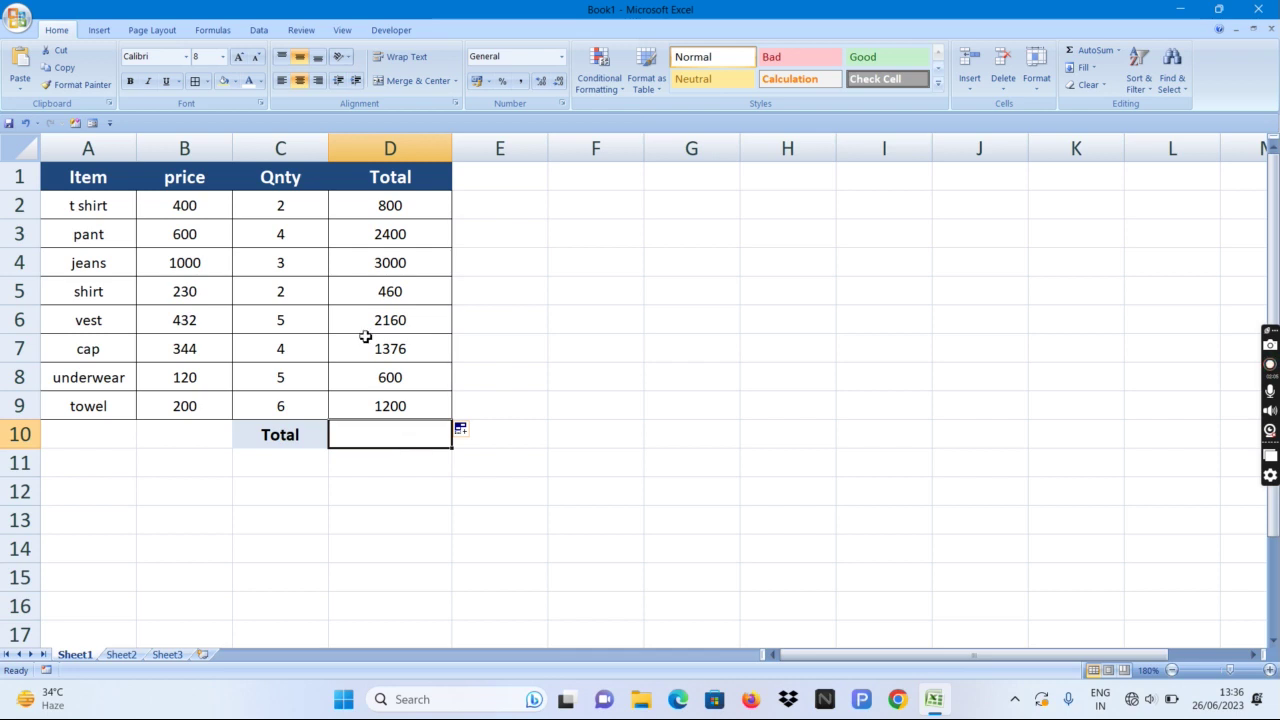
{"action": "left_click", "coordinate": [378, 215]}
{"action": "left_click_drag", "start_coordinate": [377, 221], "coordinate": [393, 398]}
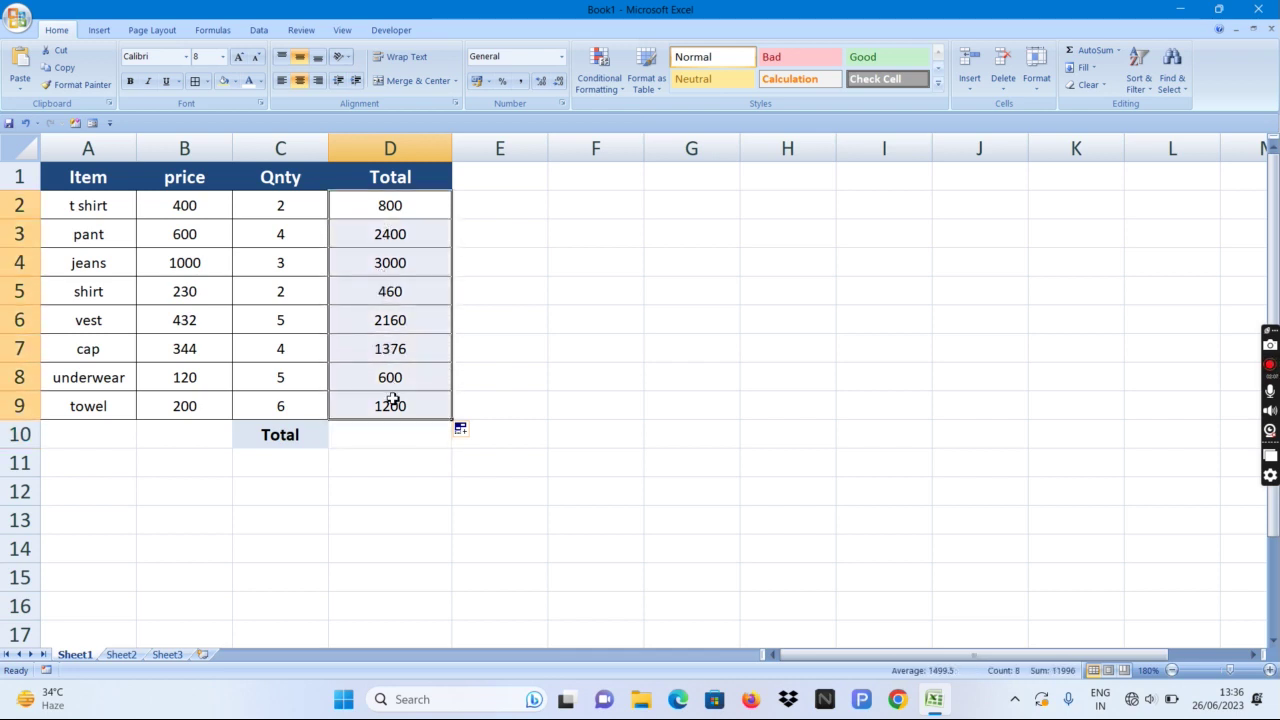
{"action": "left_click", "coordinate": [372, 430]}
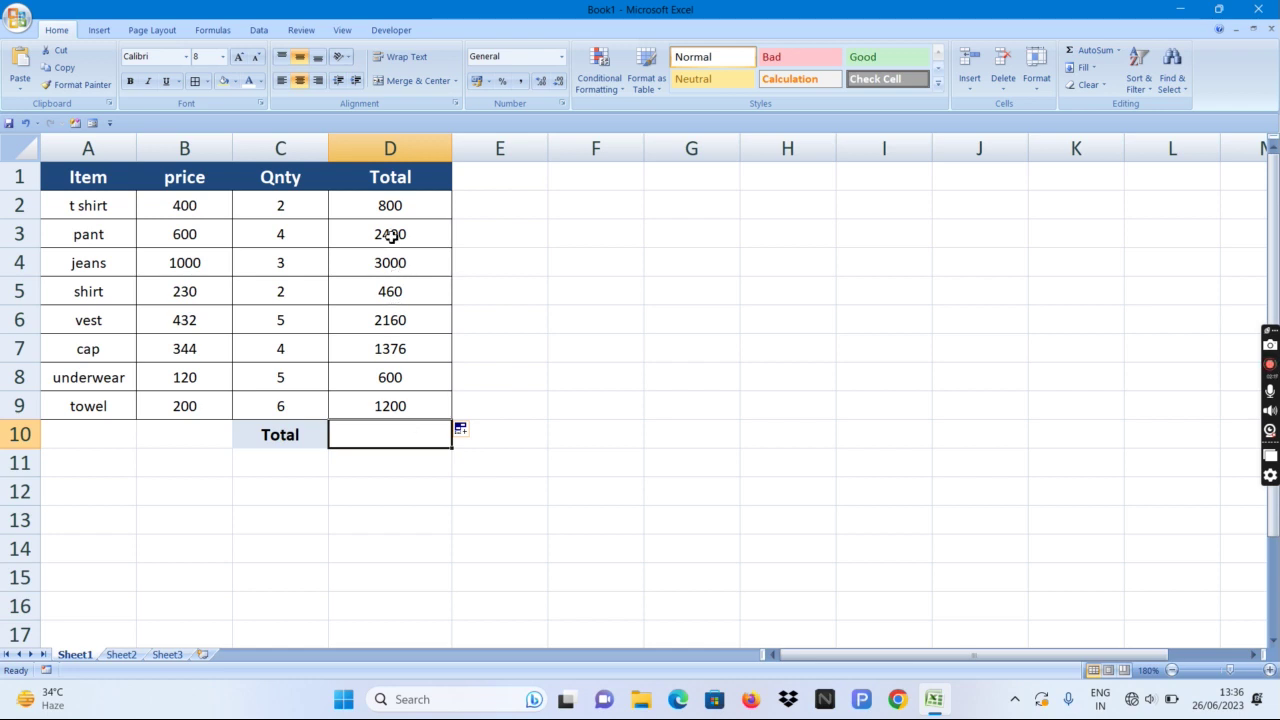
{"action": "left_click_drag", "start_coordinate": [375, 208], "coordinate": [382, 397]}
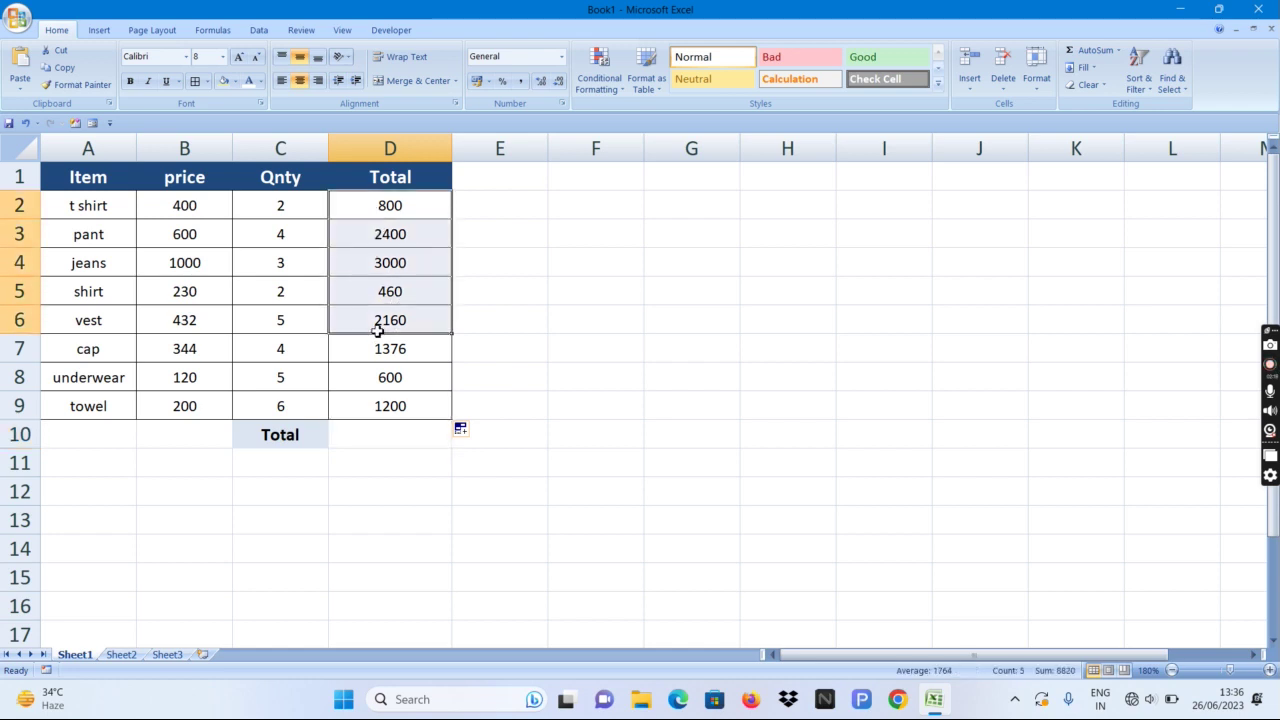
{"action": "left_click", "coordinate": [385, 443]}
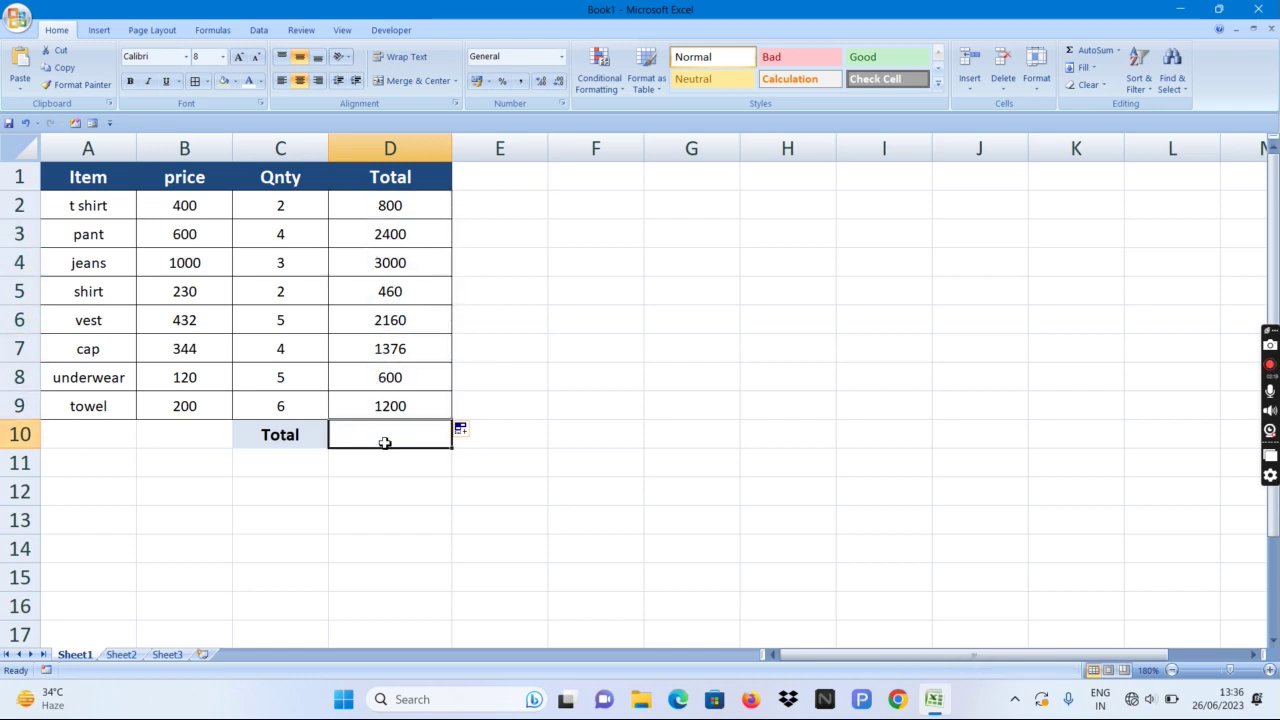
{"action": "left_click", "coordinate": [382, 215]}
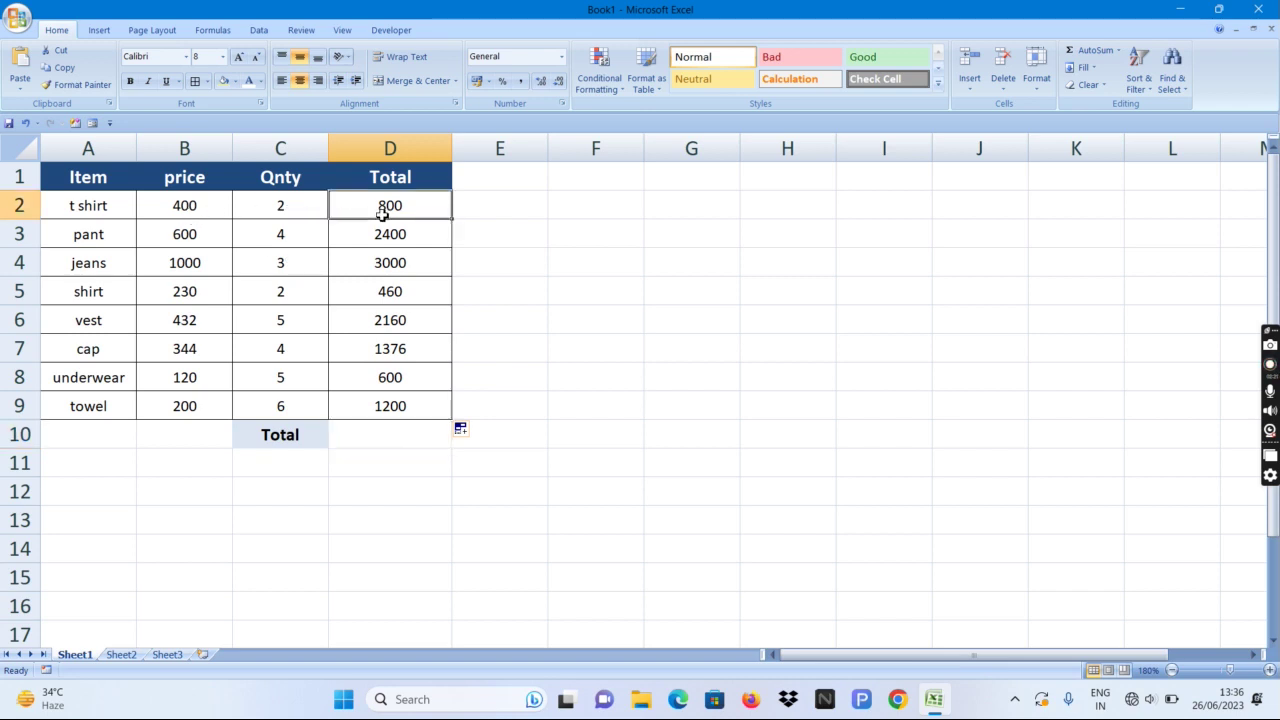
{"action": "left_click", "coordinate": [380, 437]}
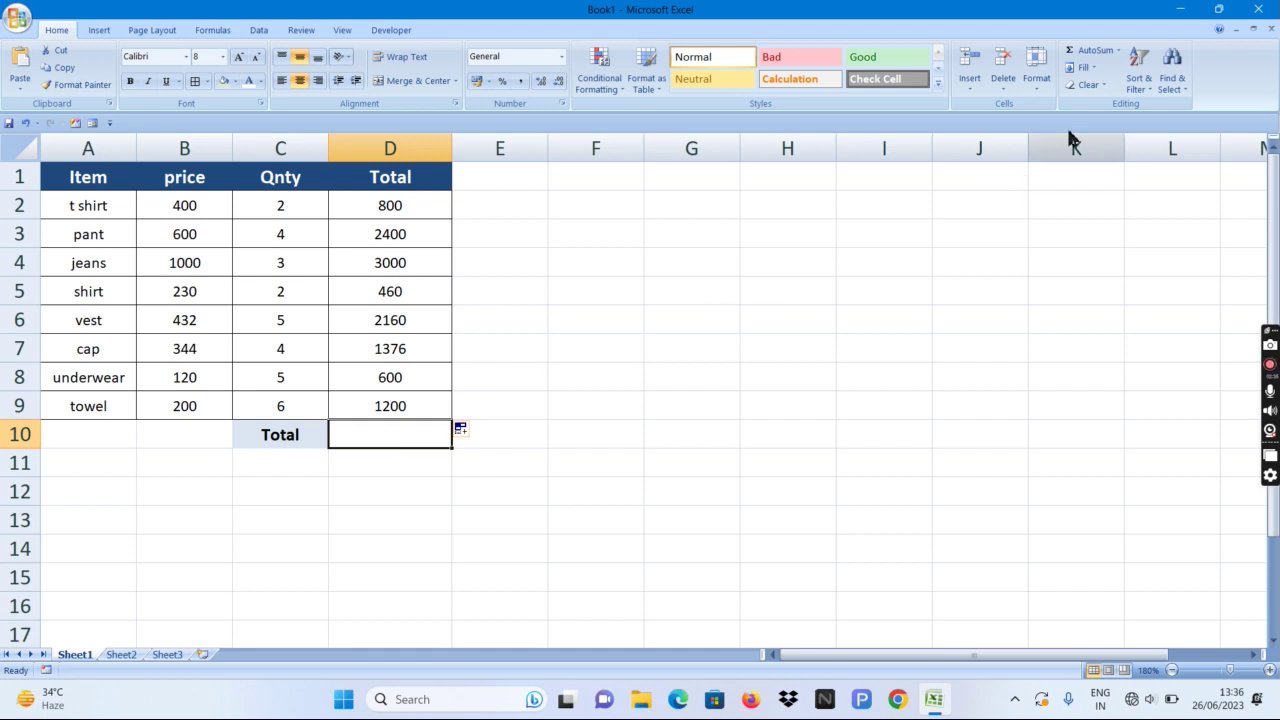
Step: Insert an AutoSum of D2:D9 into D10 from the ribbon, then clear that entry
{"action": "left_click", "coordinate": [1090, 49]}
{"action": "key", "text": "Return"}
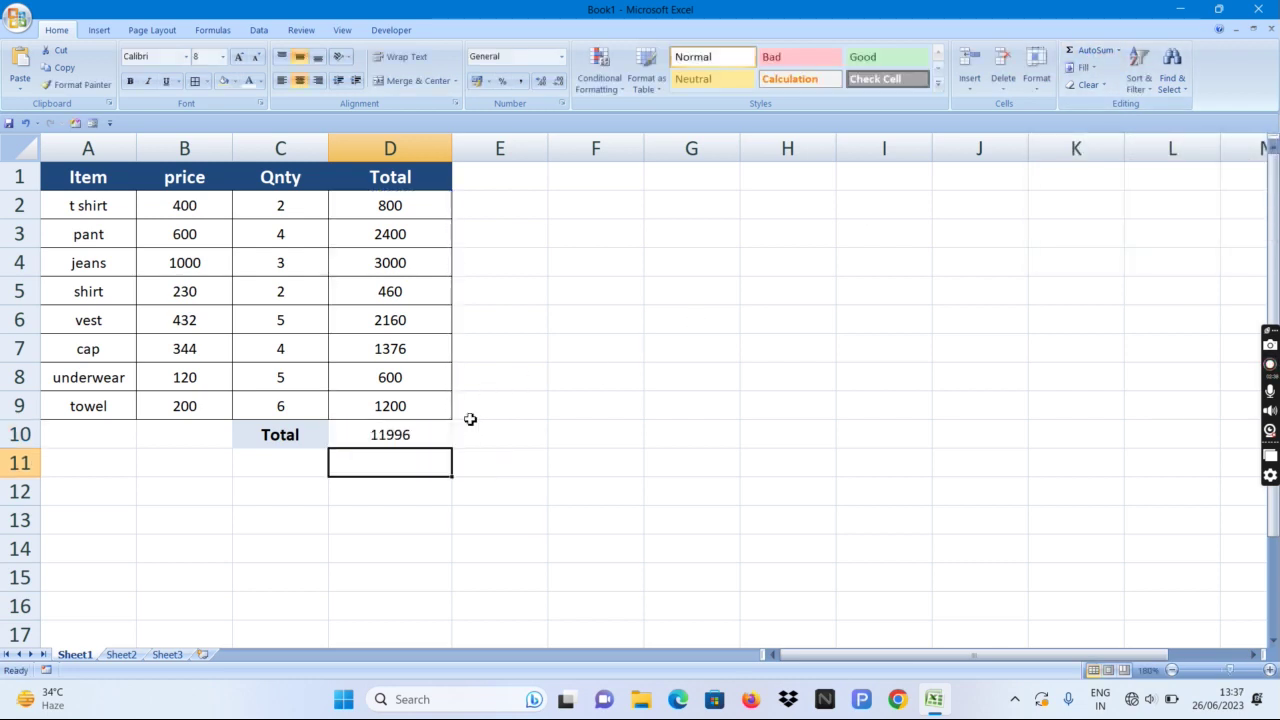
{"action": "left_click", "coordinate": [377, 438]}
{"action": "left_click_drag", "start_coordinate": [394, 204], "coordinate": [391, 399]}
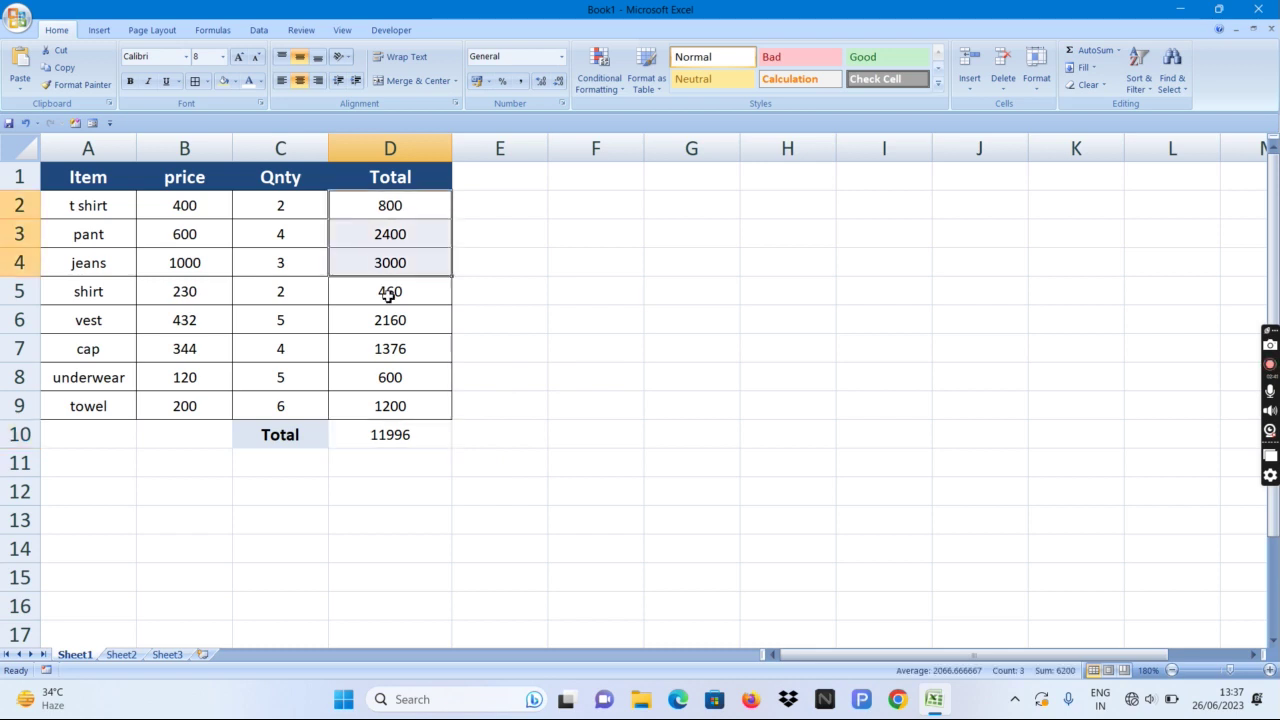
{"action": "left_click", "coordinate": [400, 434]}
{"action": "key", "text": "BackSpace"}
{"action": "left_click", "coordinate": [522, 434]}
{"action": "left_click", "coordinate": [383, 438]}
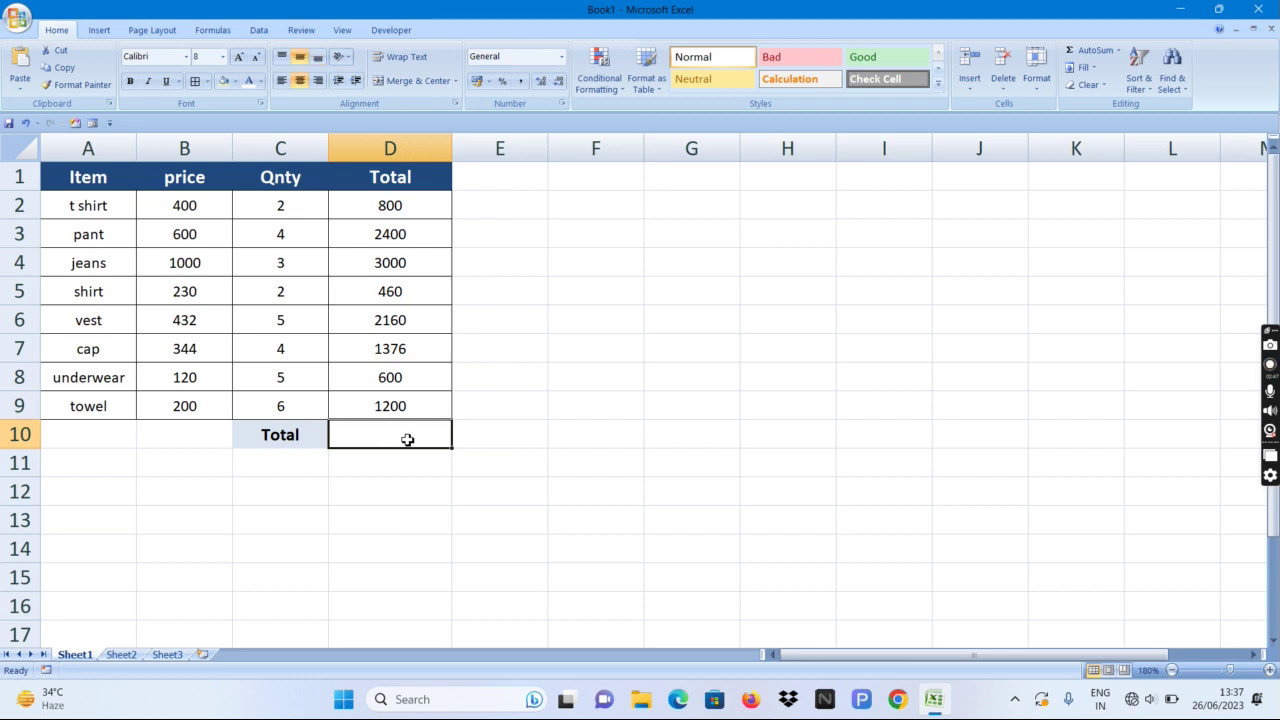
Step: Type =SUM(D2:D9) into D10 using the SUM autocomplete entry
{"action": "type", "text": "="}
{"action": "type", "text": "="}
{"action": "type", "text": "um"}
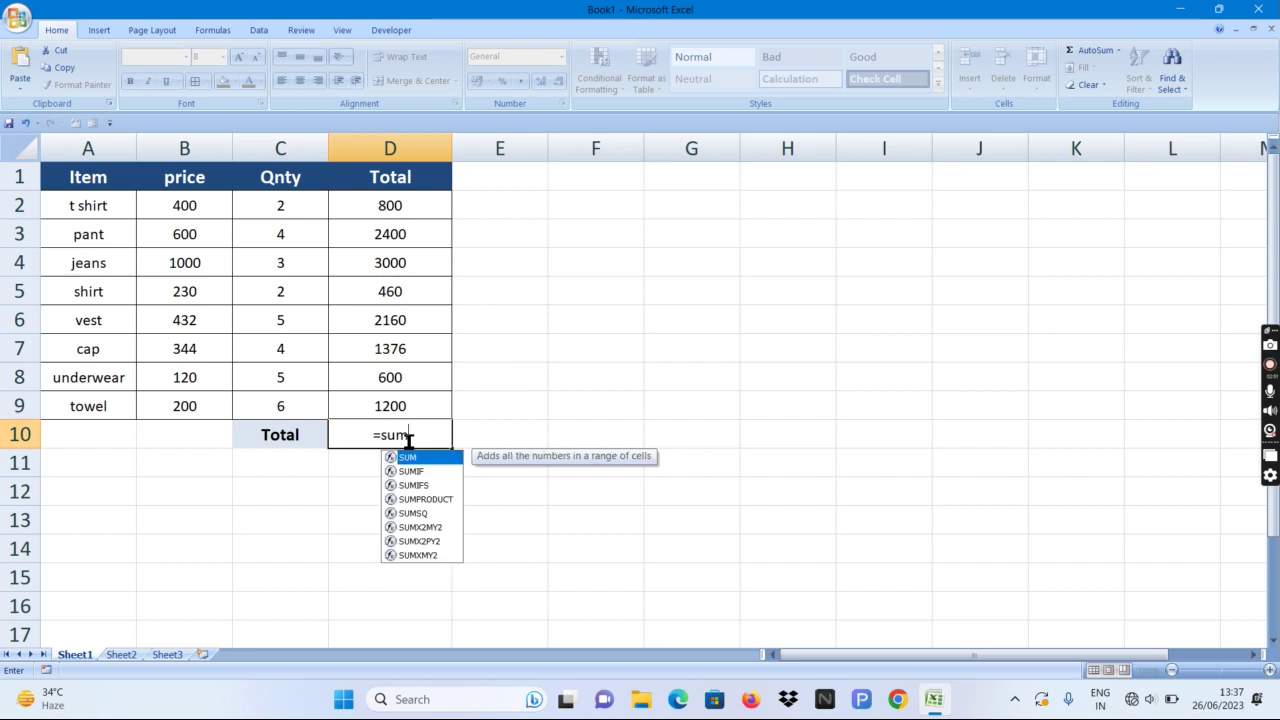
{"action": "double_click", "coordinate": [413, 459]}
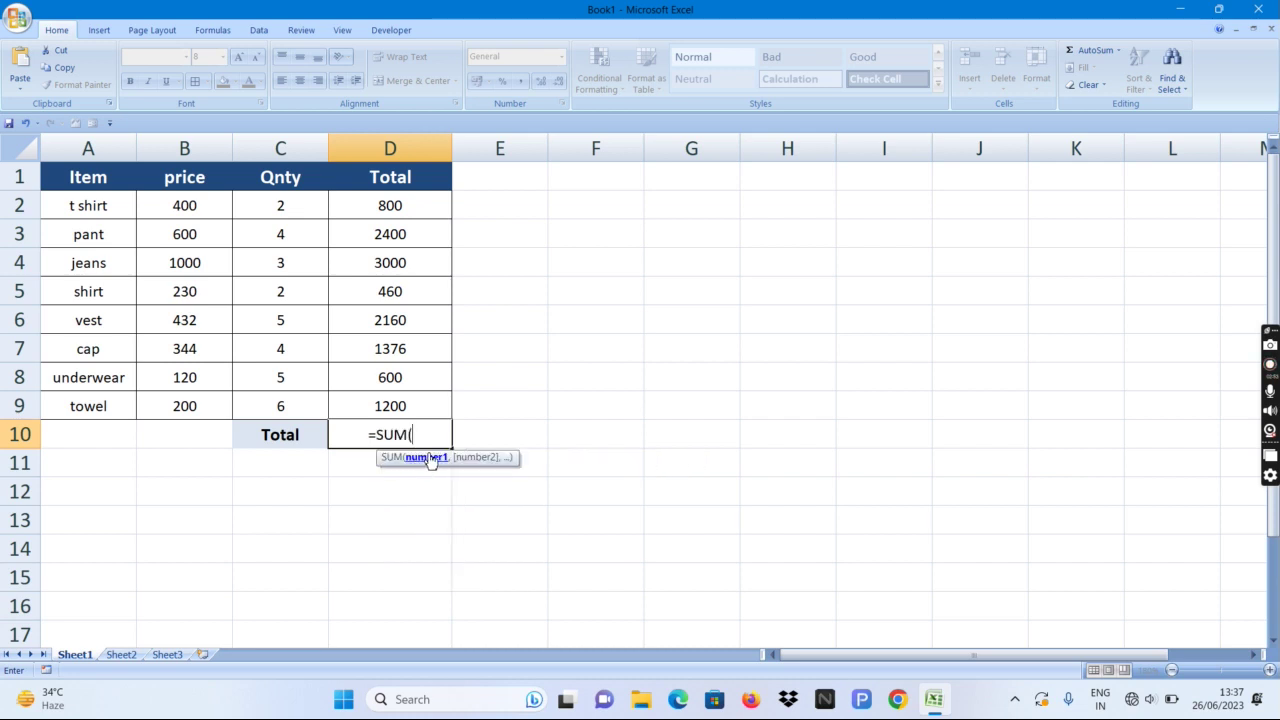
{"action": "left_click_drag", "start_coordinate": [374, 206], "coordinate": [403, 402]}
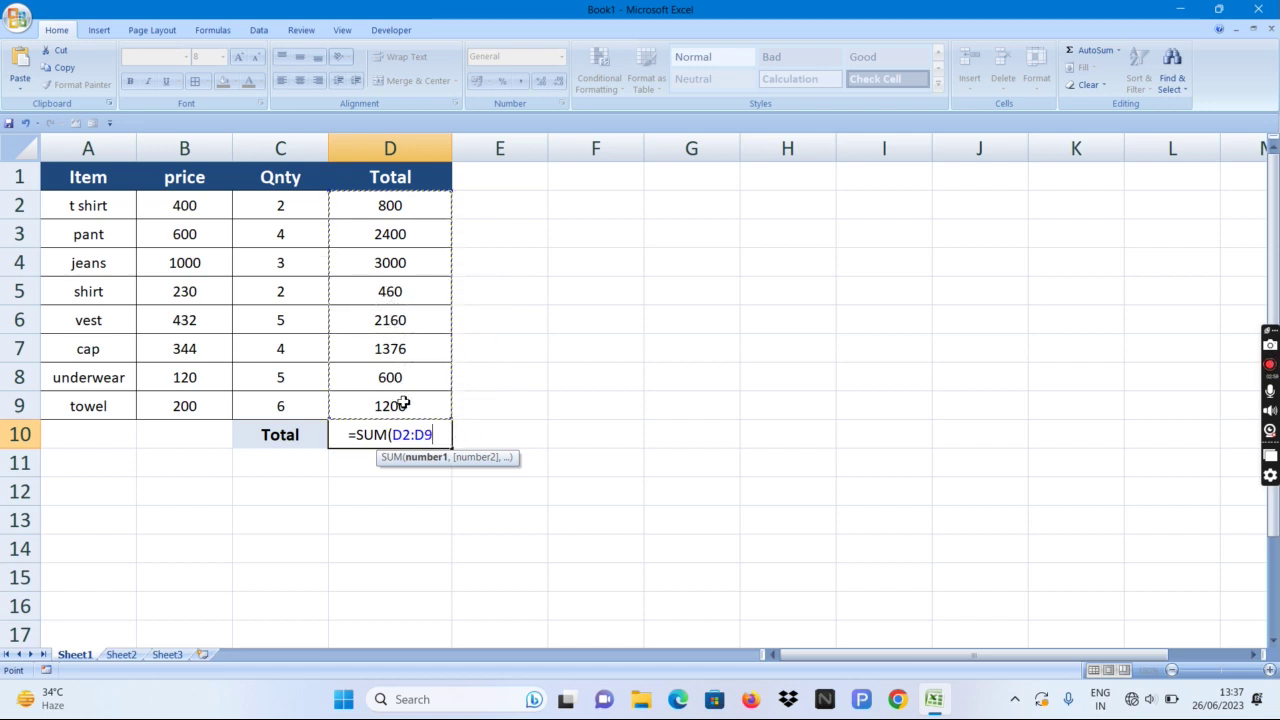
{"action": "type", "text": ")"}
{"action": "key", "text": "Return"}
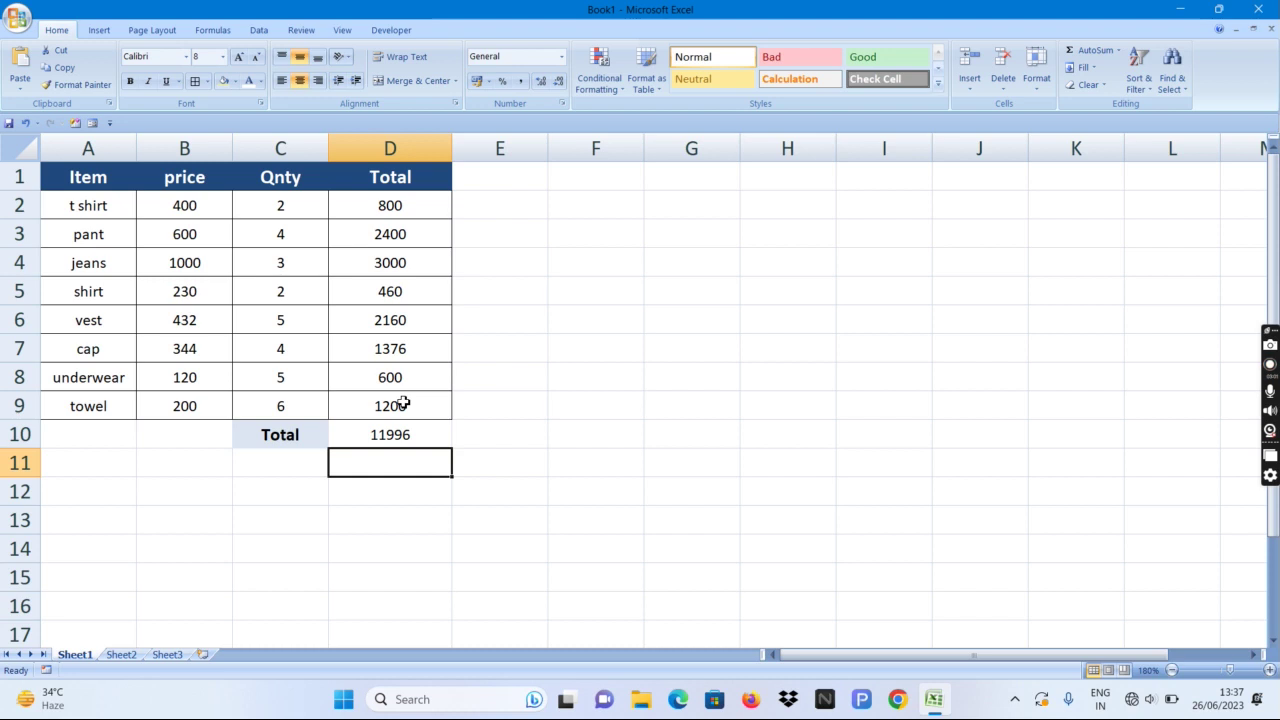
Step: Clear D10 and re-enter the 11996 grand total with Alt+= AutoSum
{"action": "left_click", "coordinate": [387, 436]}
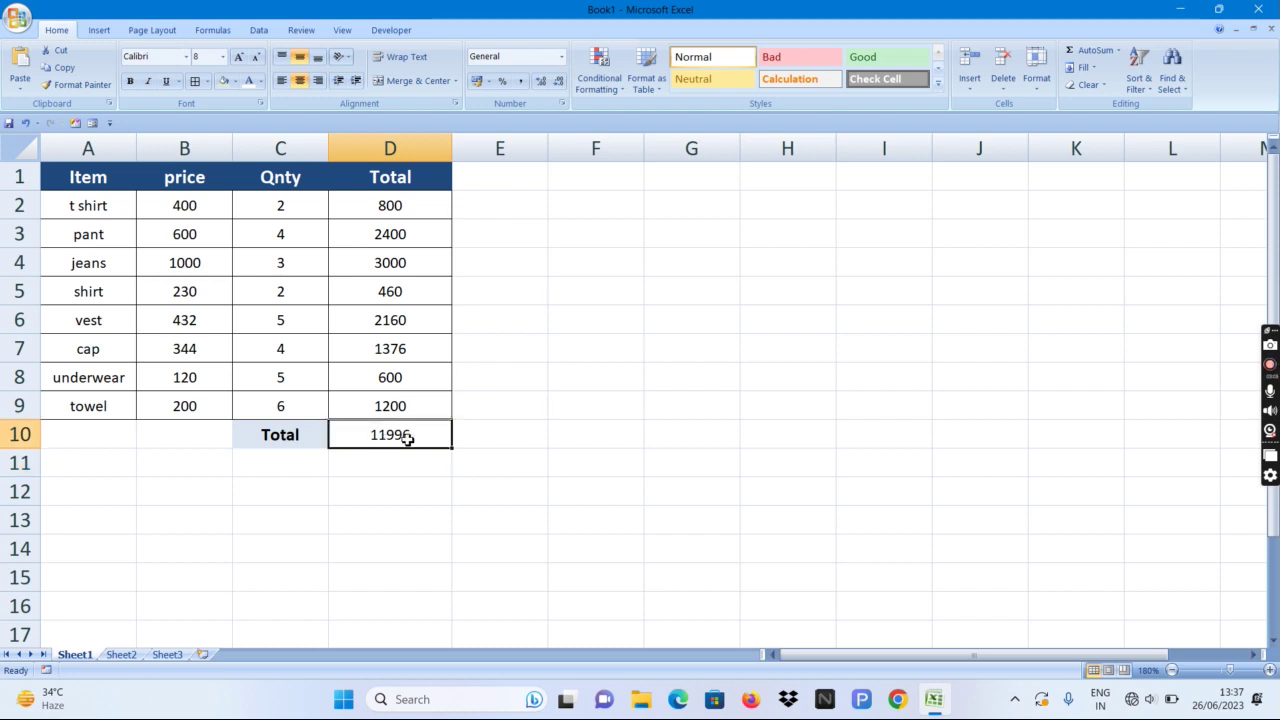
{"action": "key", "text": "Delete"}
{"action": "left_click", "coordinate": [391, 457]}
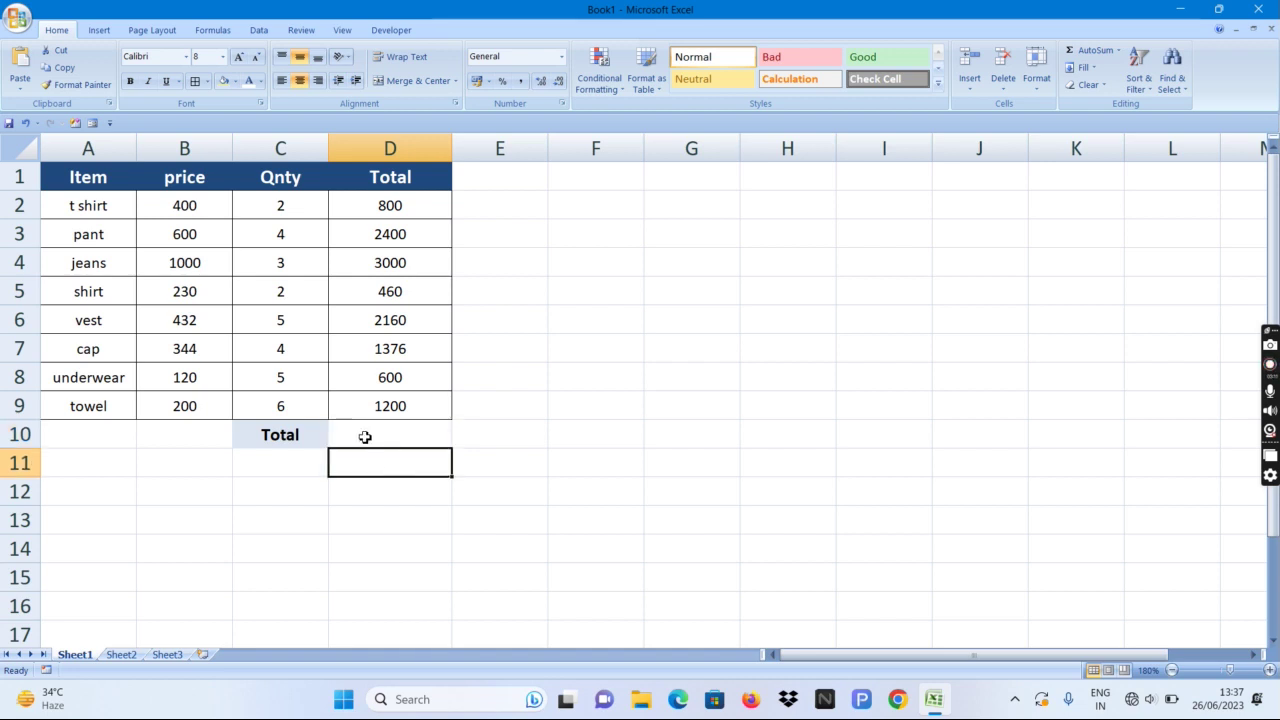
{"action": "left_click", "coordinate": [364, 435]}
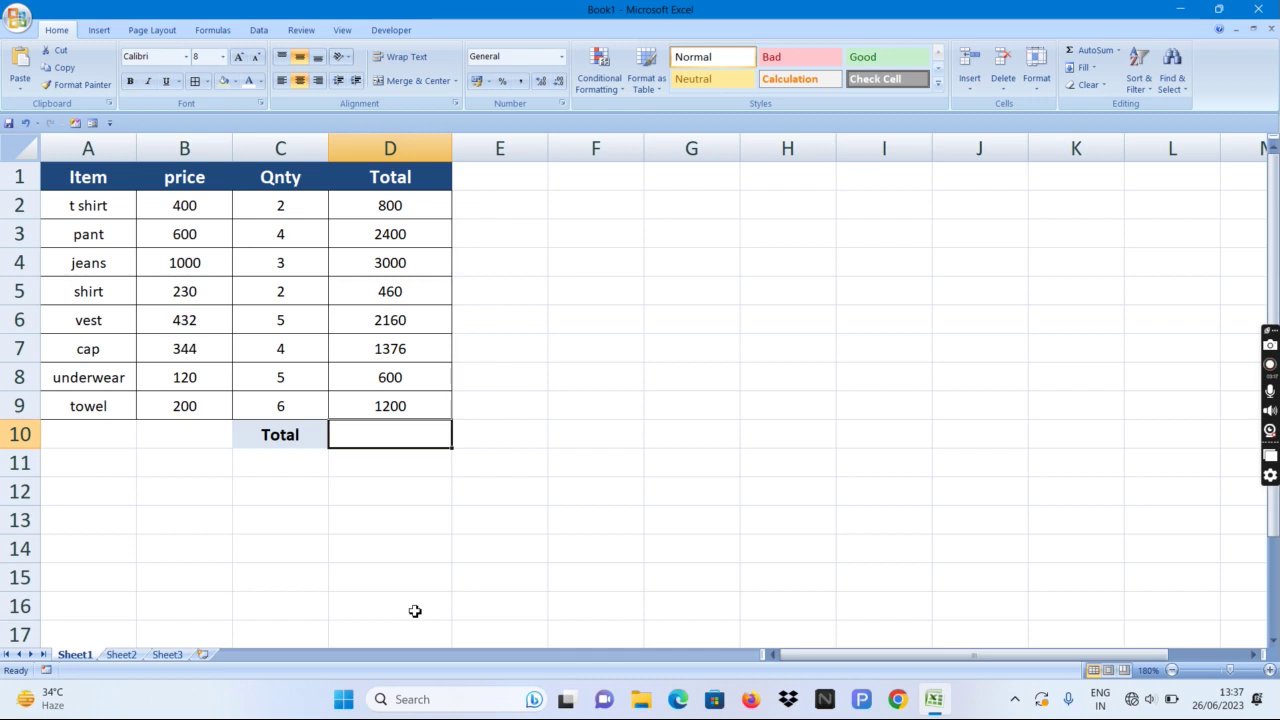
{"action": "key", "text": "alt+equal"}
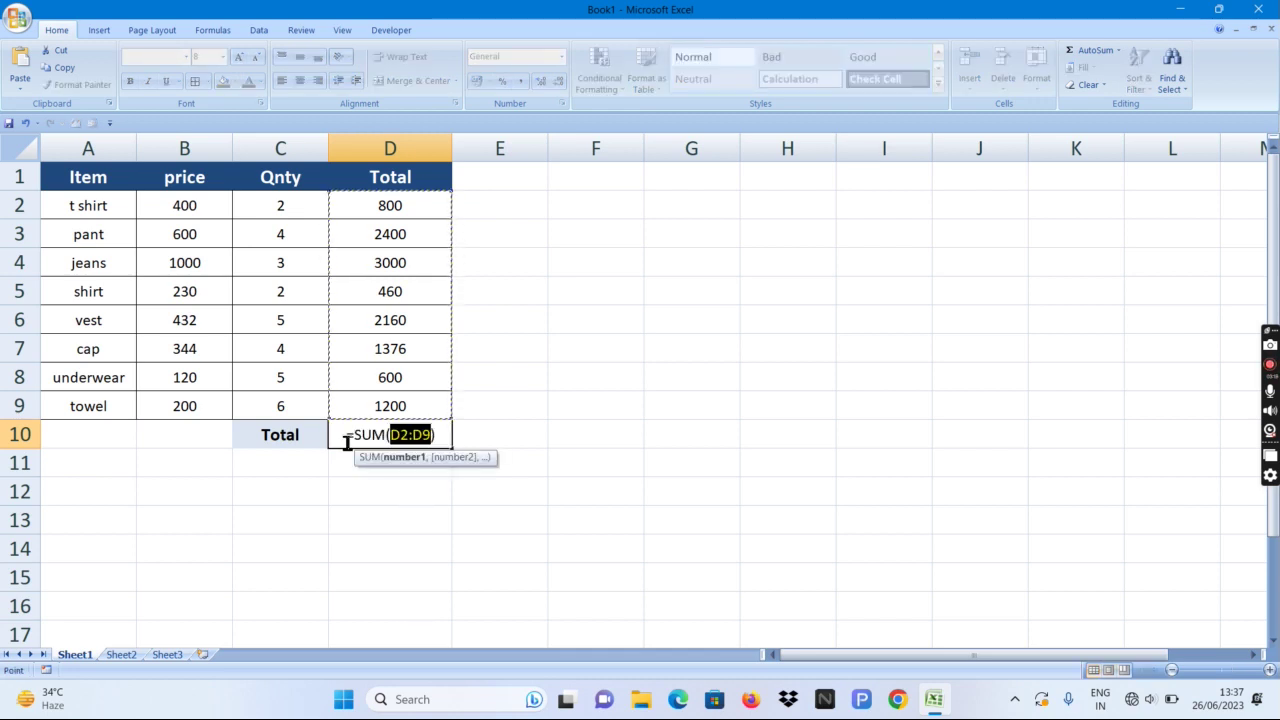
{"action": "key", "text": "Return"}
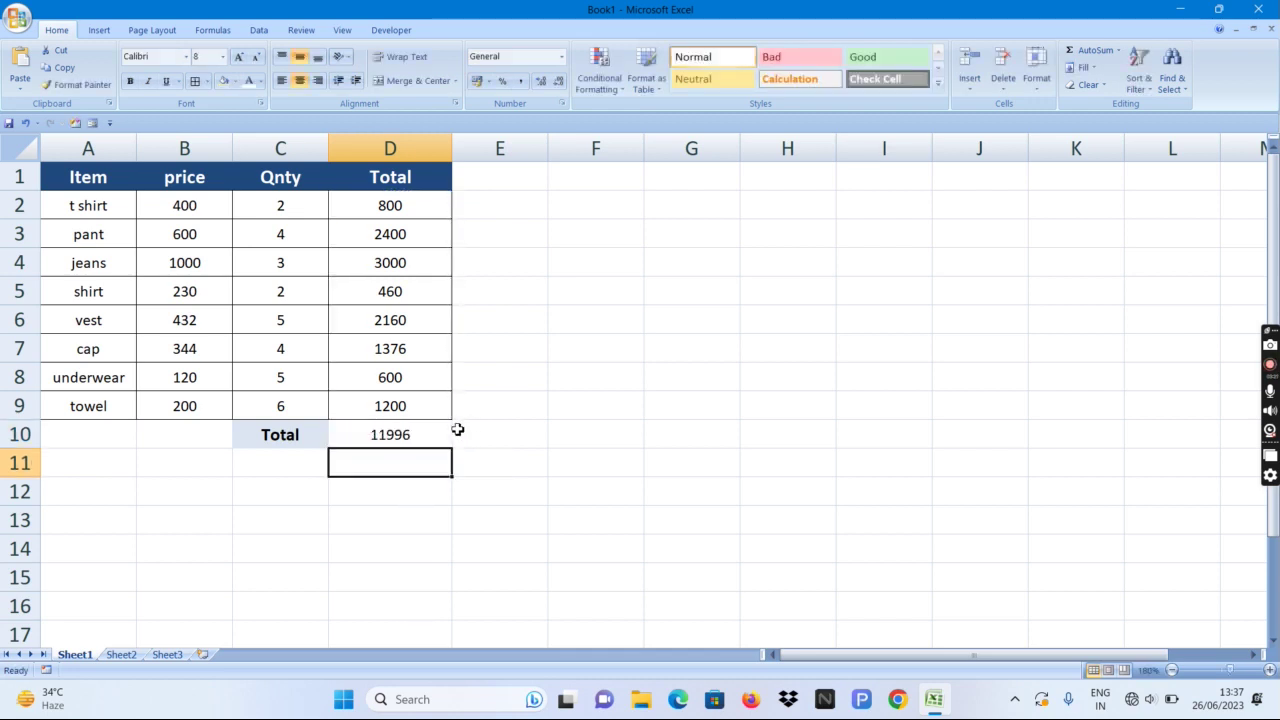
{"action": "left_click", "coordinate": [409, 436]}
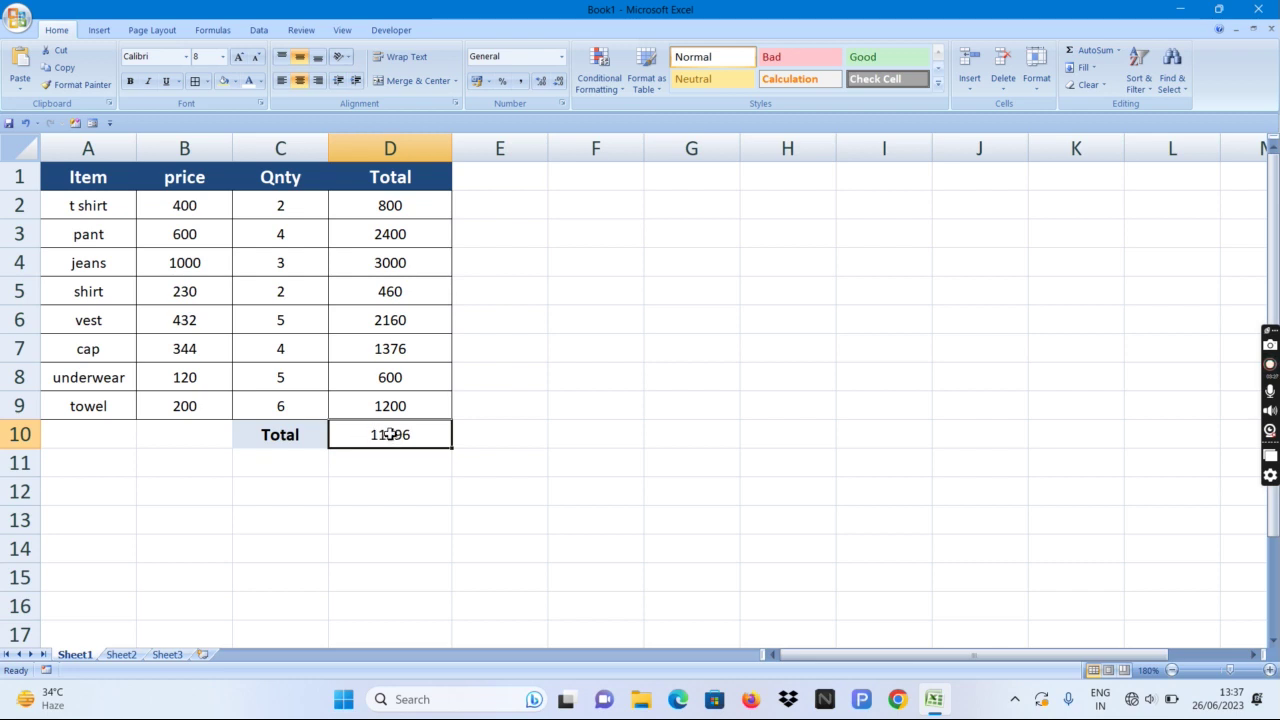
Step: Format D10 as Currency so it reads £11,996.00, then open the full number format settings
{"action": "left_click", "coordinate": [561, 62]}
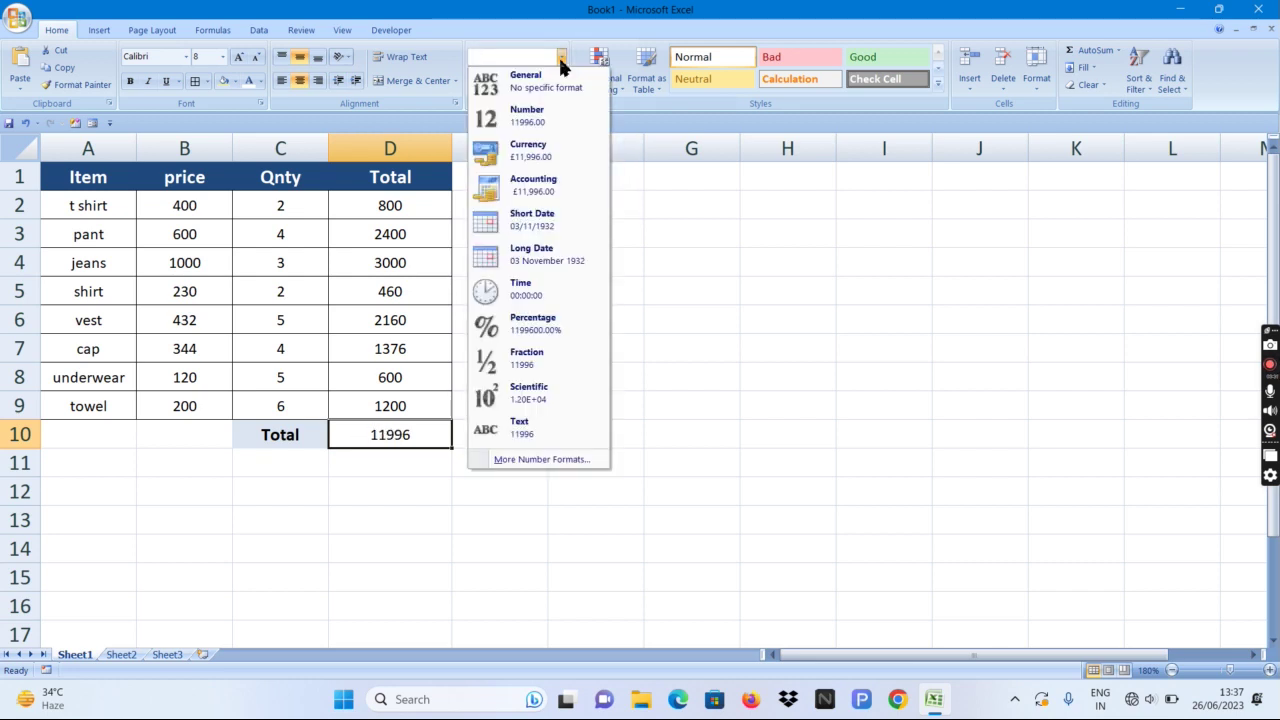
{"action": "left_click", "coordinate": [530, 150]}
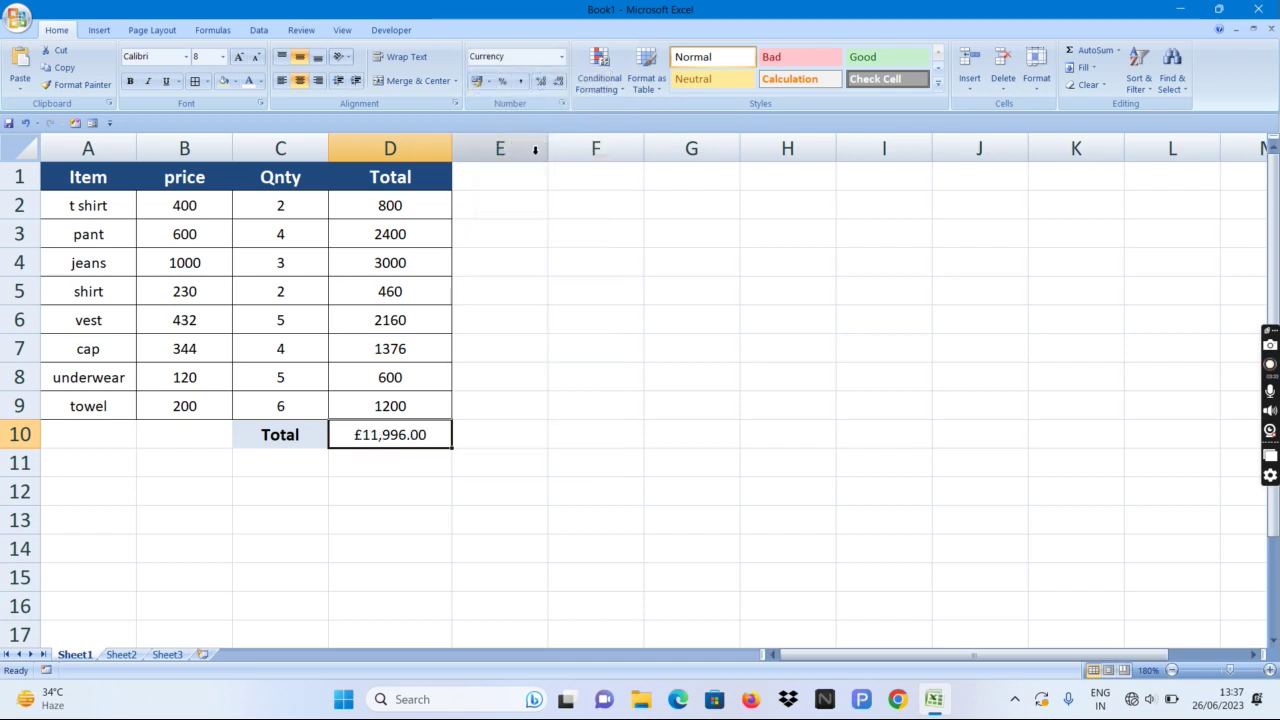
{"action": "left_click", "coordinate": [562, 57]}
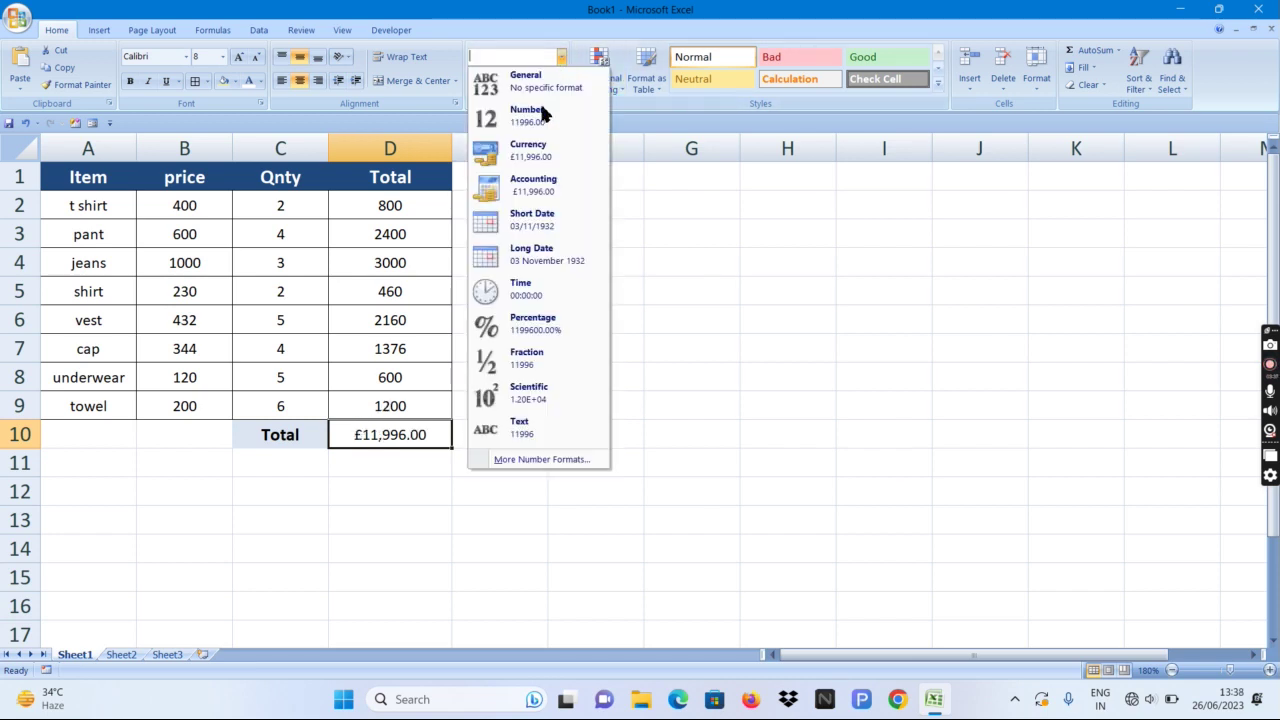
{"action": "left_click", "coordinate": [530, 461]}
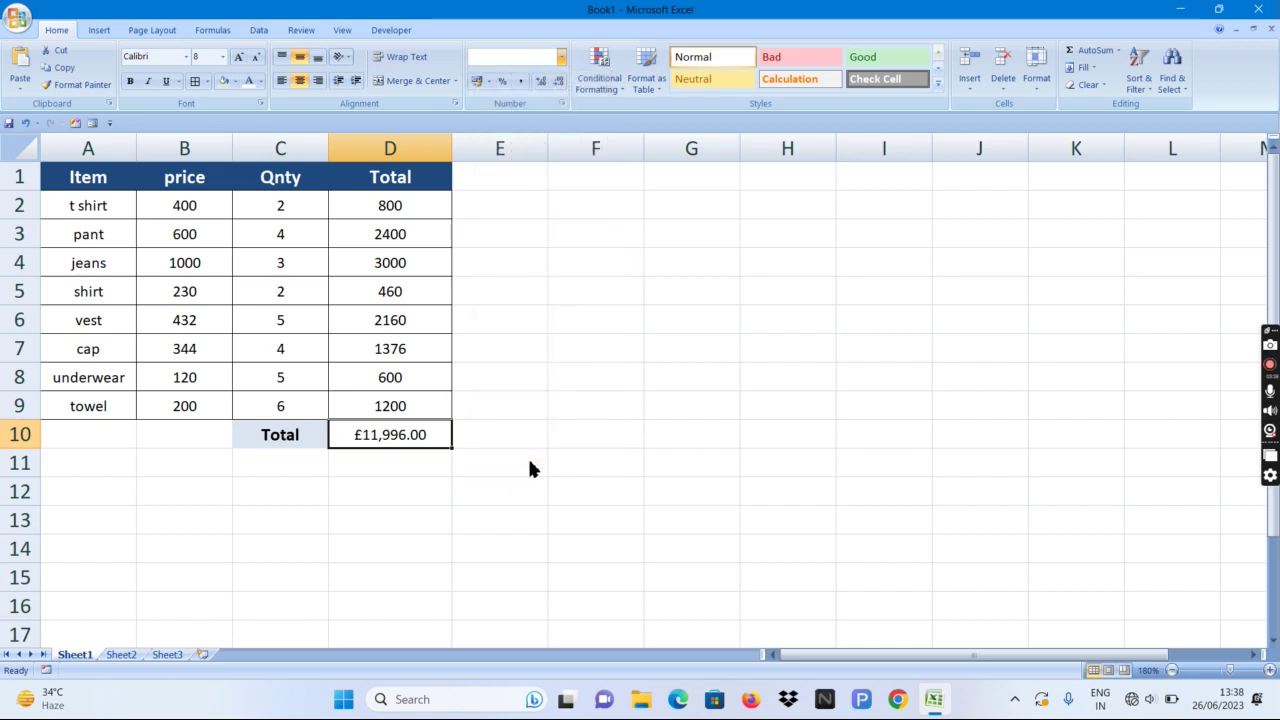
Step: Change D10's currency symbol to INR so the grand total reads INR 11,996.00
{"action": "left_click_drag", "start_coordinate": [821, 189], "coordinate": [667, 193]}
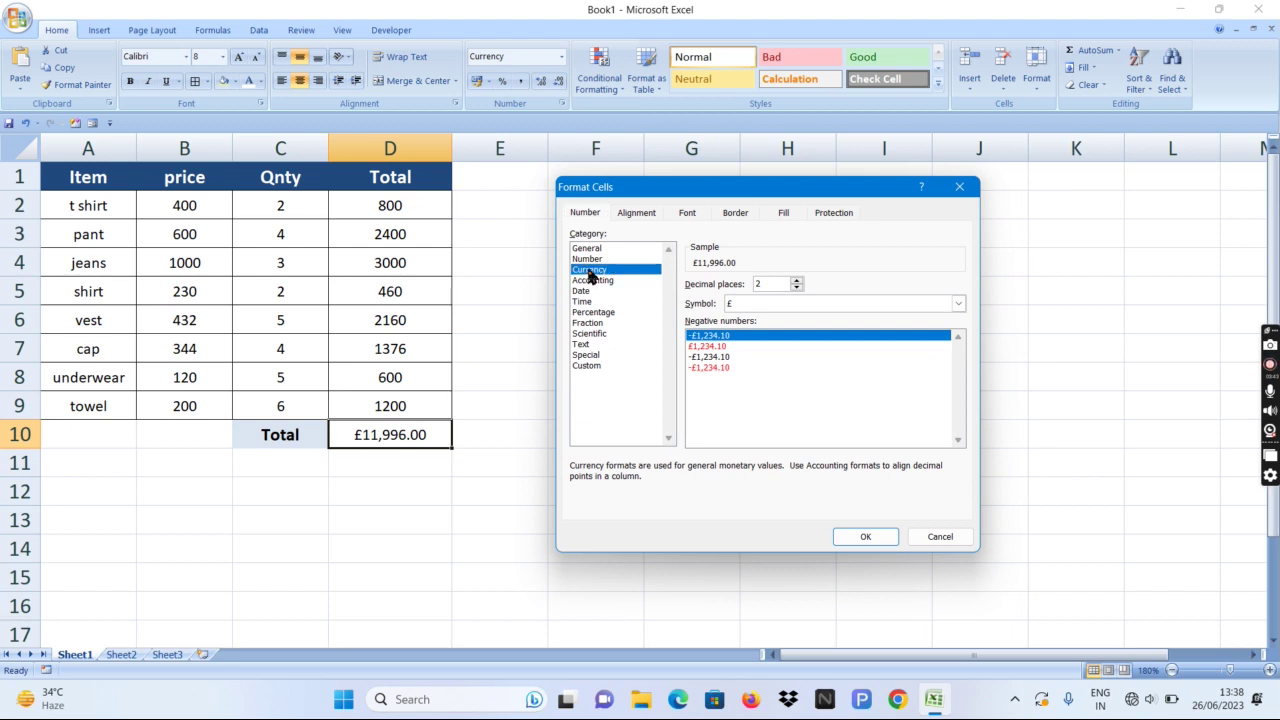
{"action": "left_click", "coordinate": [904, 302]}
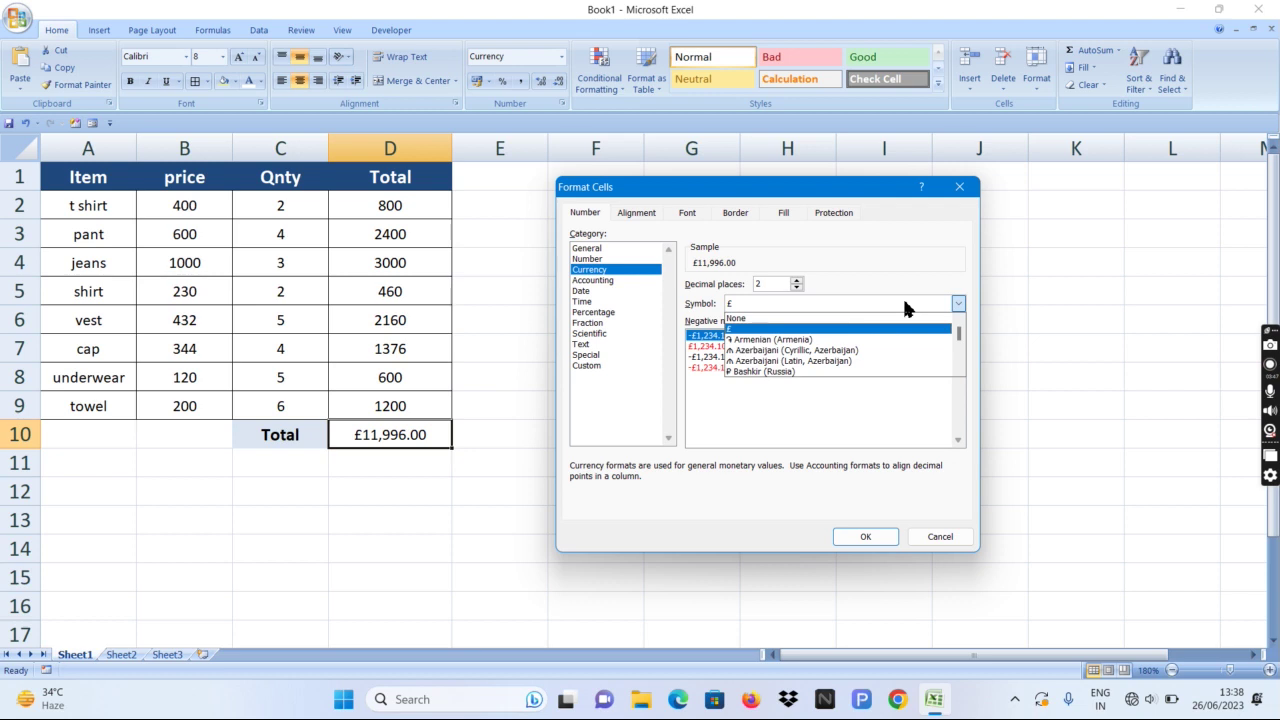
{"action": "type", "text": "inr"}
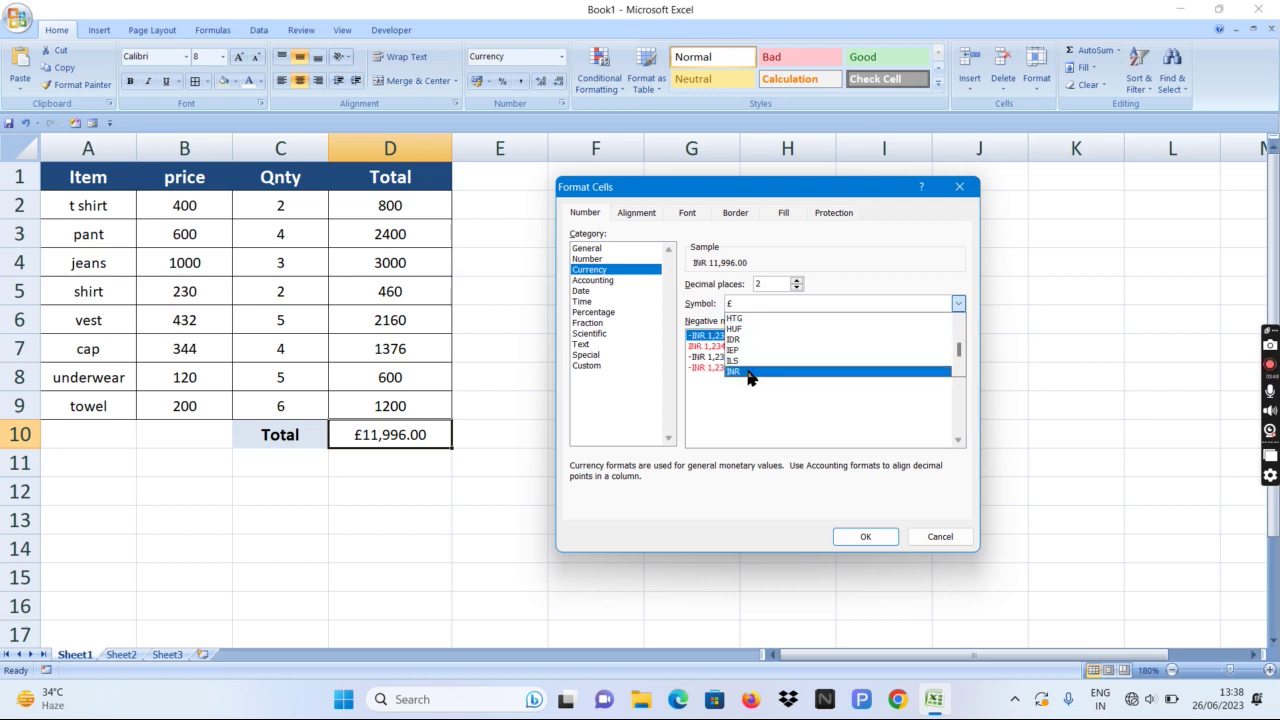
{"action": "left_click", "coordinate": [737, 372]}
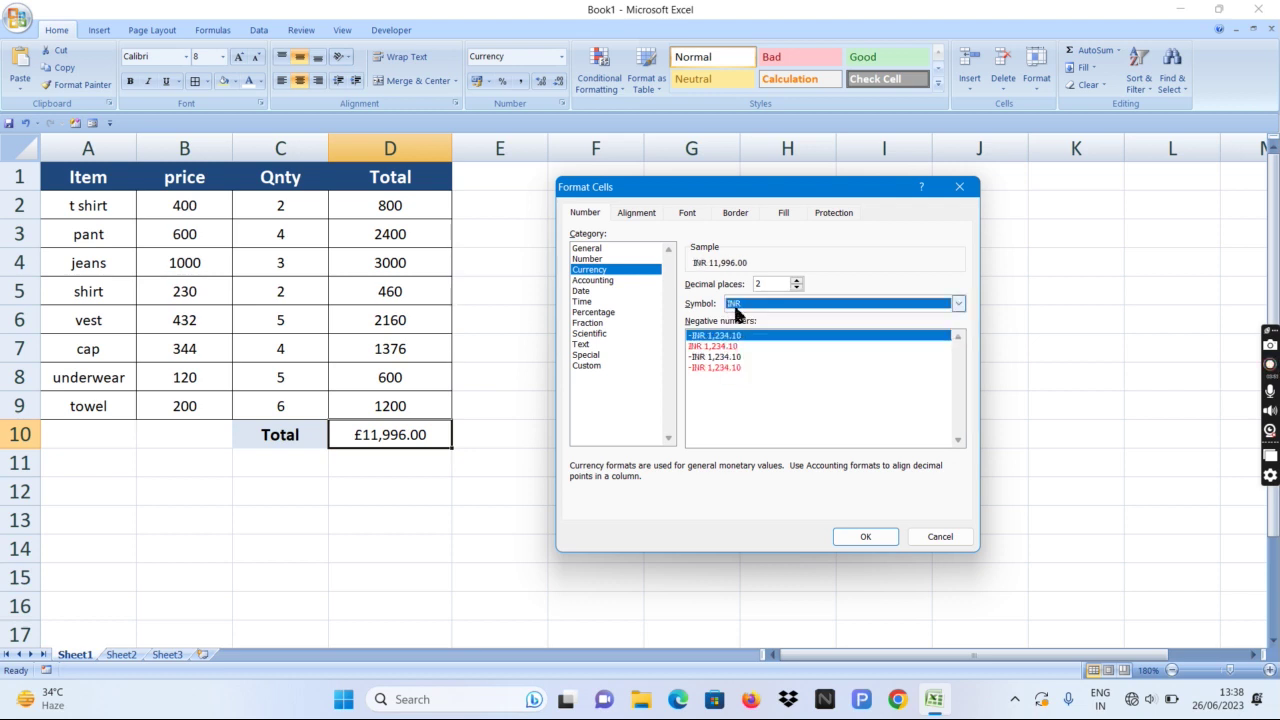
{"action": "left_click", "coordinate": [874, 537]}
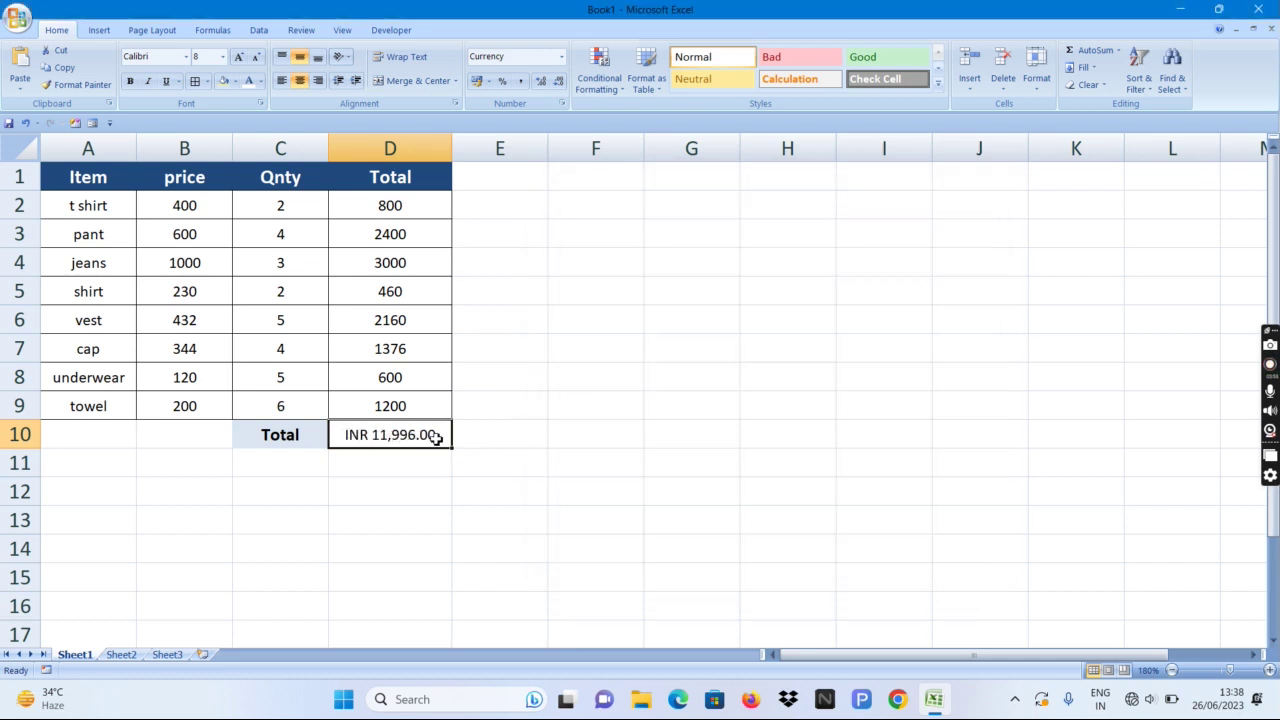
{"action": "left_click_drag", "start_coordinate": [390, 207], "coordinate": [394, 428]}
{"action": "left_click", "coordinate": [396, 440]}
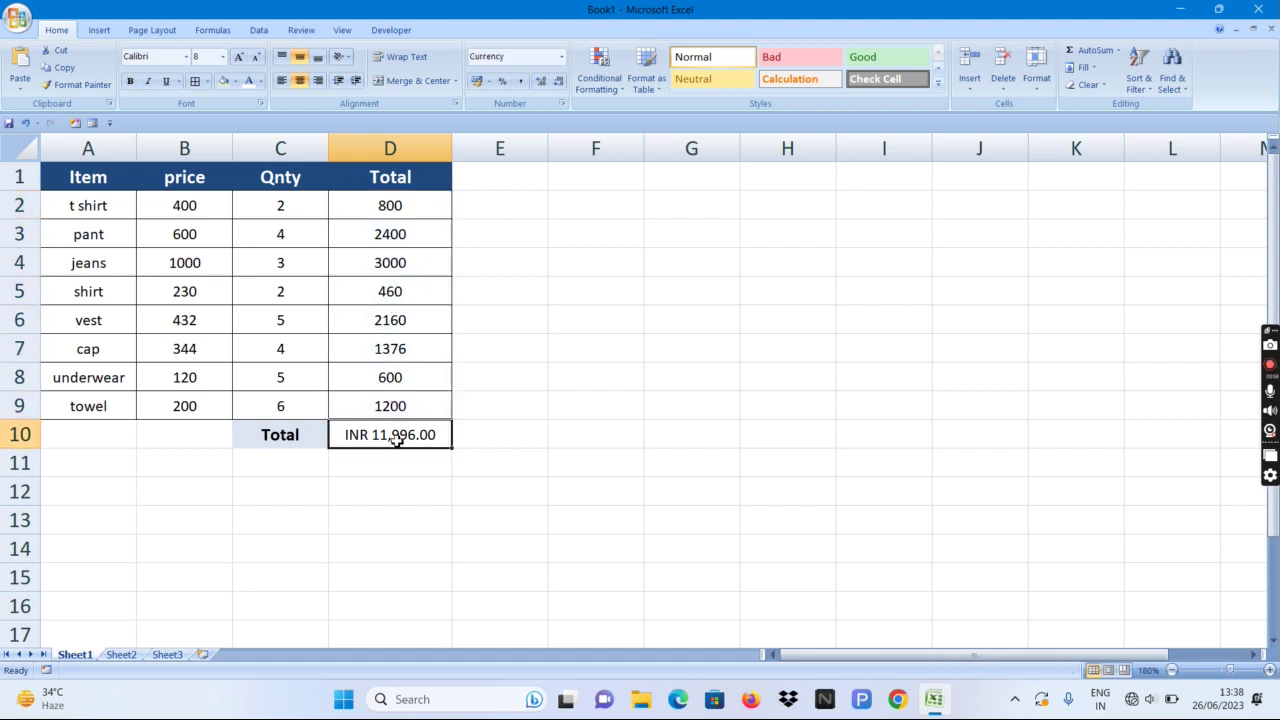